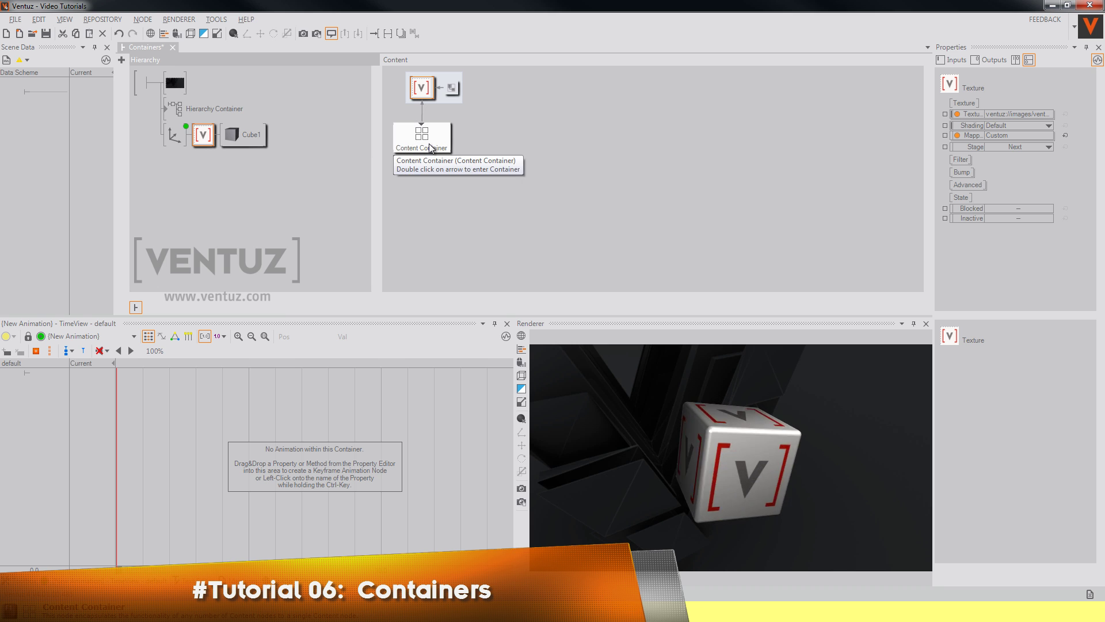
# Leave the Content Container for the top level with Lighting, Hierarchy Container and Cube1
pyautogui.click(429, 147)
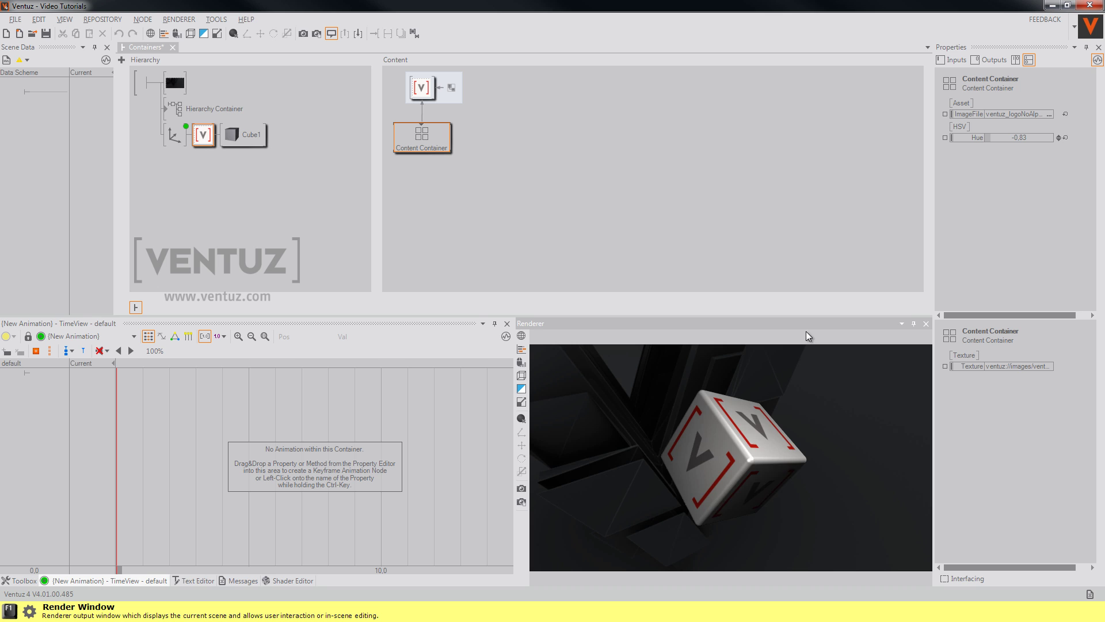
pyautogui.doubleClick(288, 208)
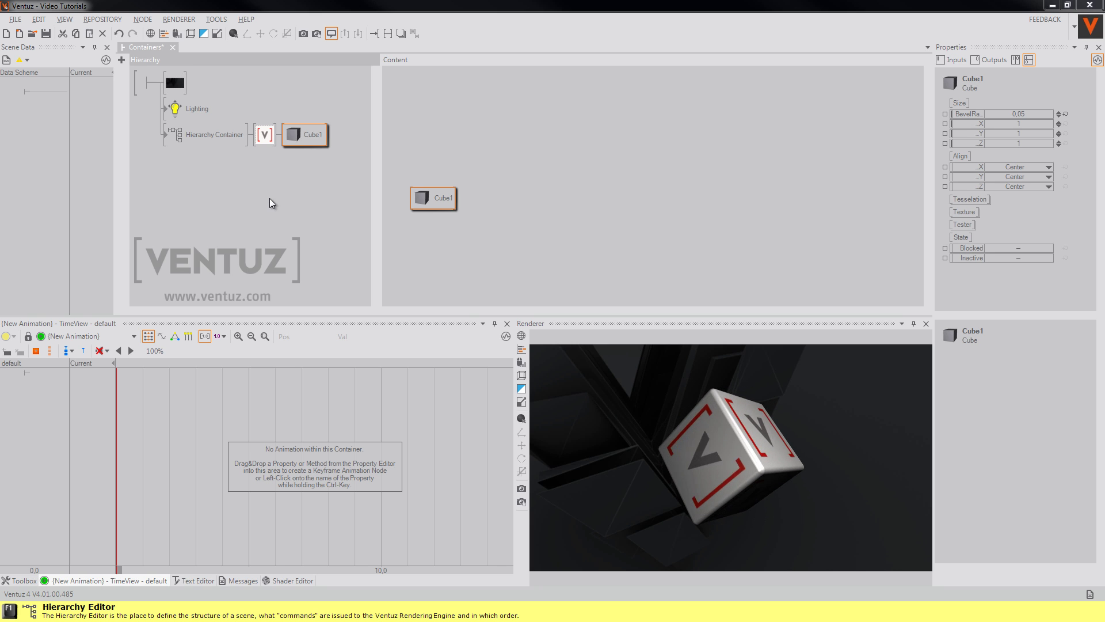
# Step into and out of the Hierarchy Container, then enter Cube1's Content Container
pyautogui.click(178, 138)
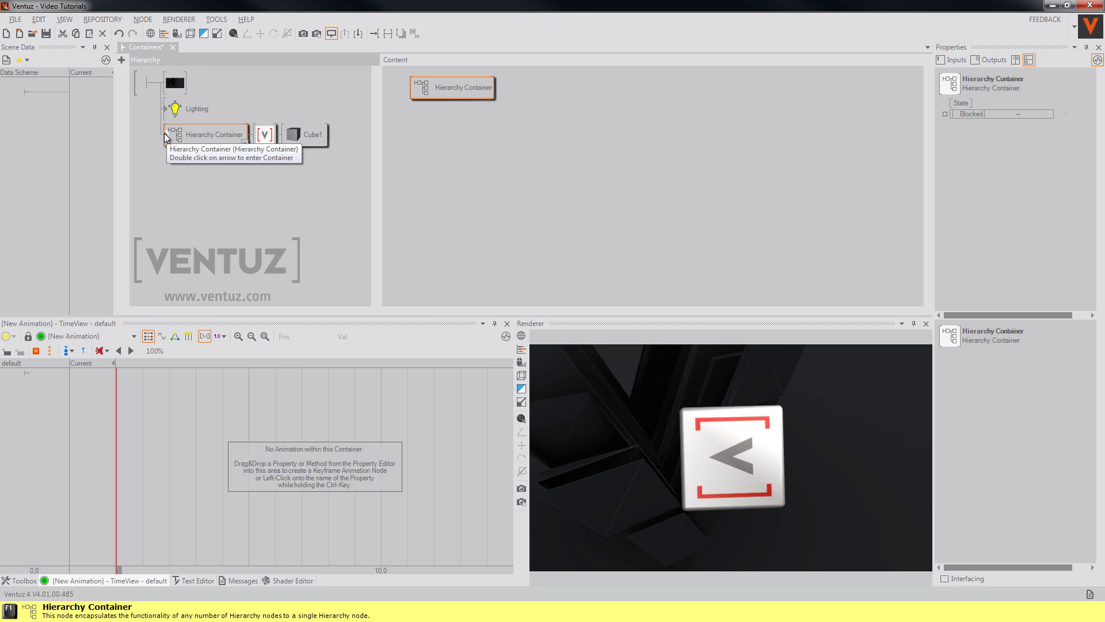
pyautogui.doubleClick(164, 132)
pyautogui.click(174, 82)
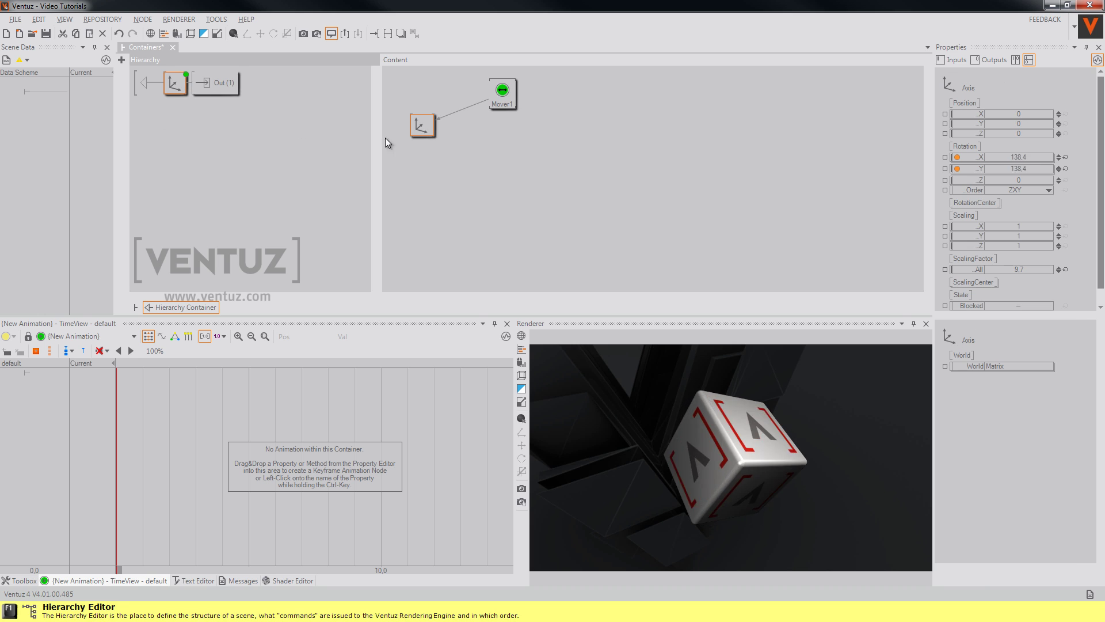
pyautogui.click(145, 83)
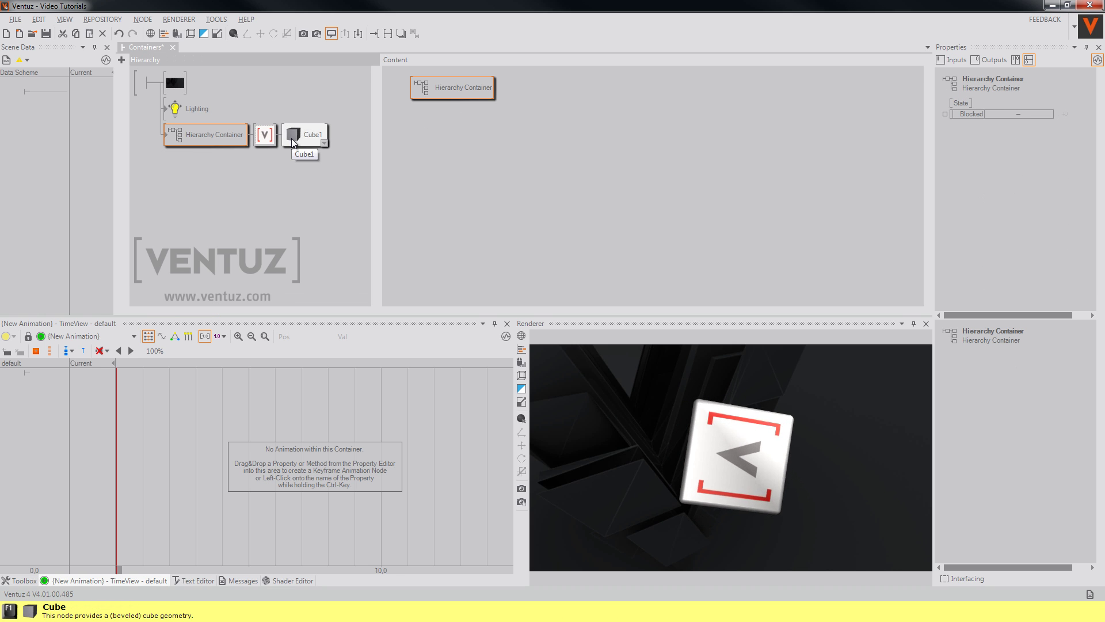
pyautogui.click(295, 137)
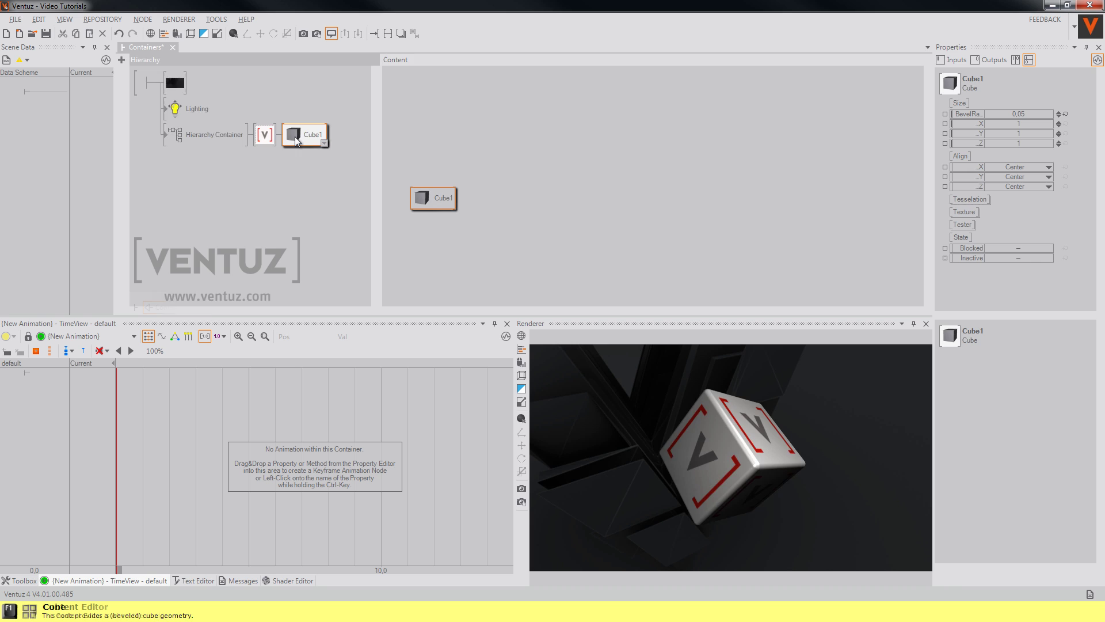
pyautogui.doubleClick(295, 137)
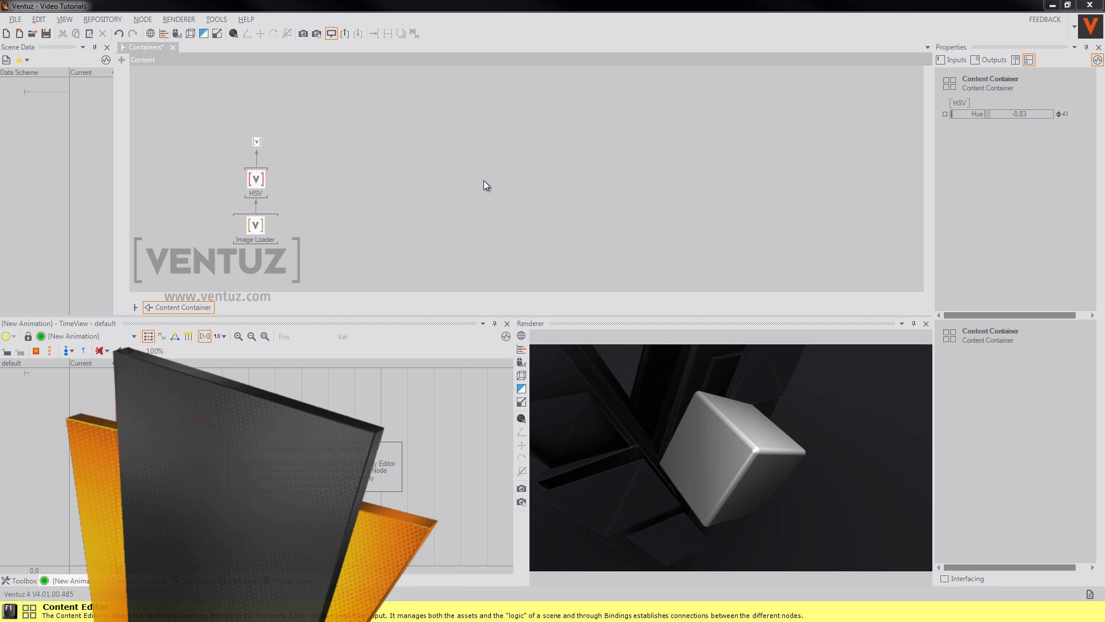
# Bind the Texture node's Texture property to the Content Container so the cube shows the logo
pyautogui.click(256, 226)
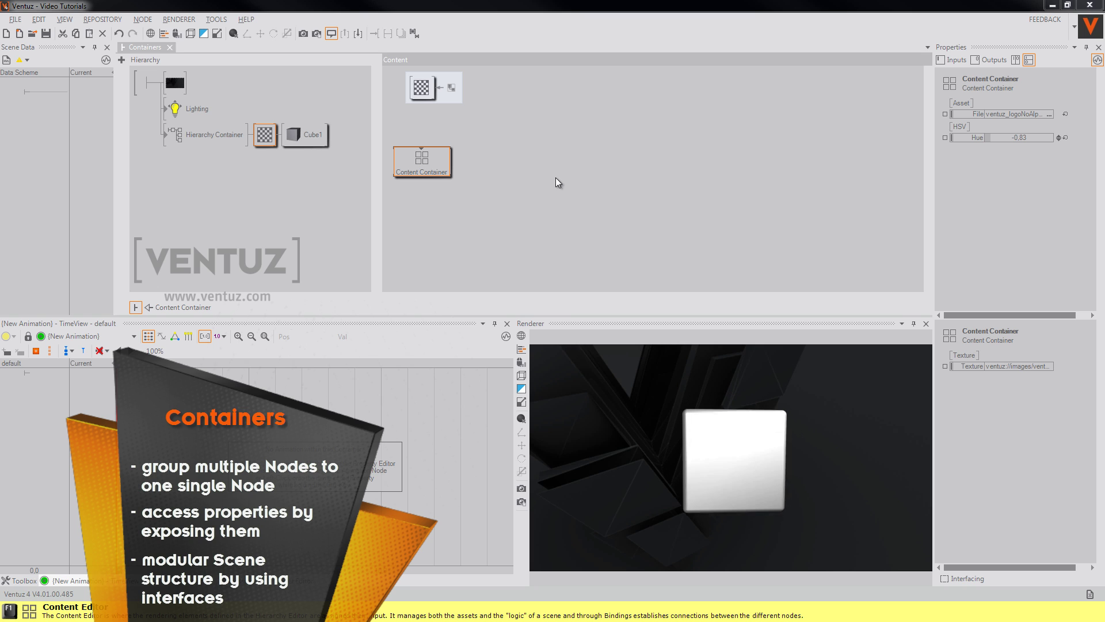
pyautogui.click(422, 87)
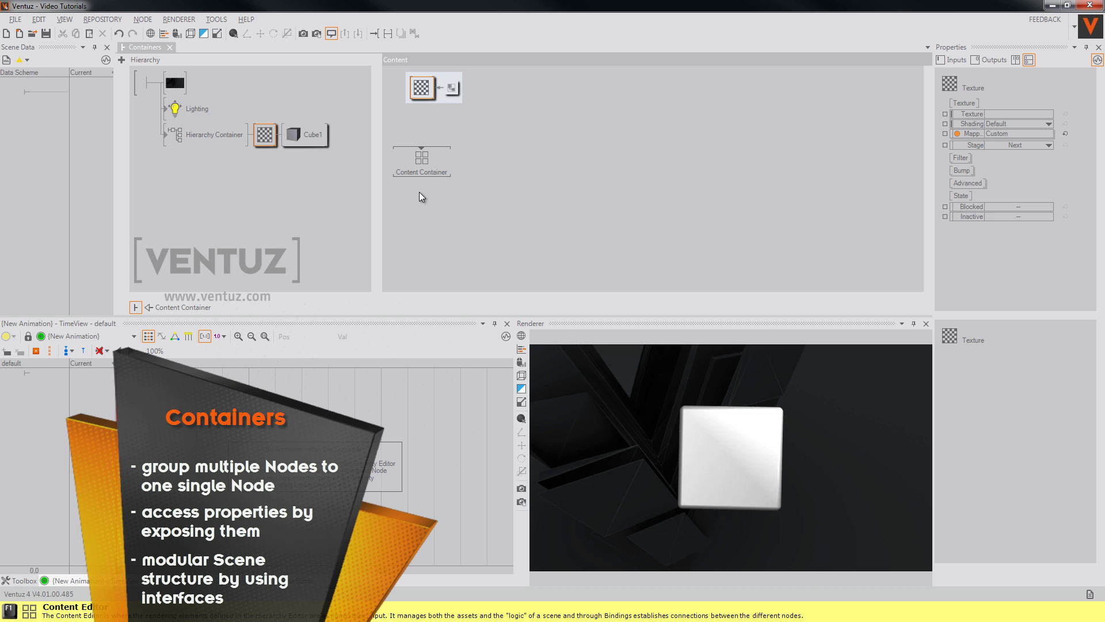
pyautogui.click(733, 436)
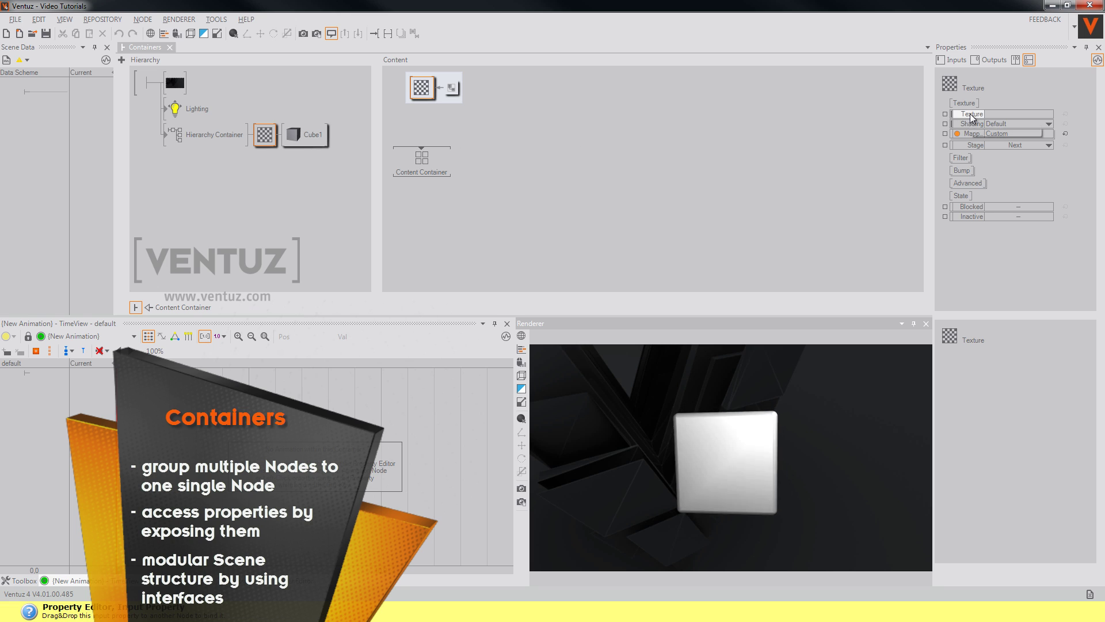
pyautogui.moveTo(973, 114); pyautogui.dragTo(434, 163)
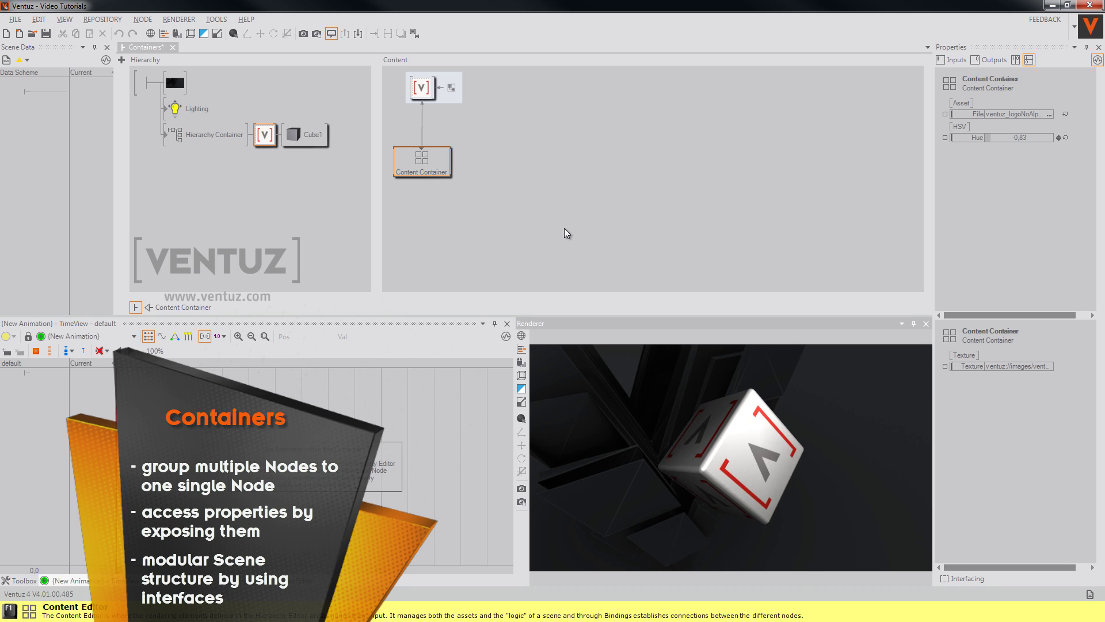
pyautogui.click(423, 90)
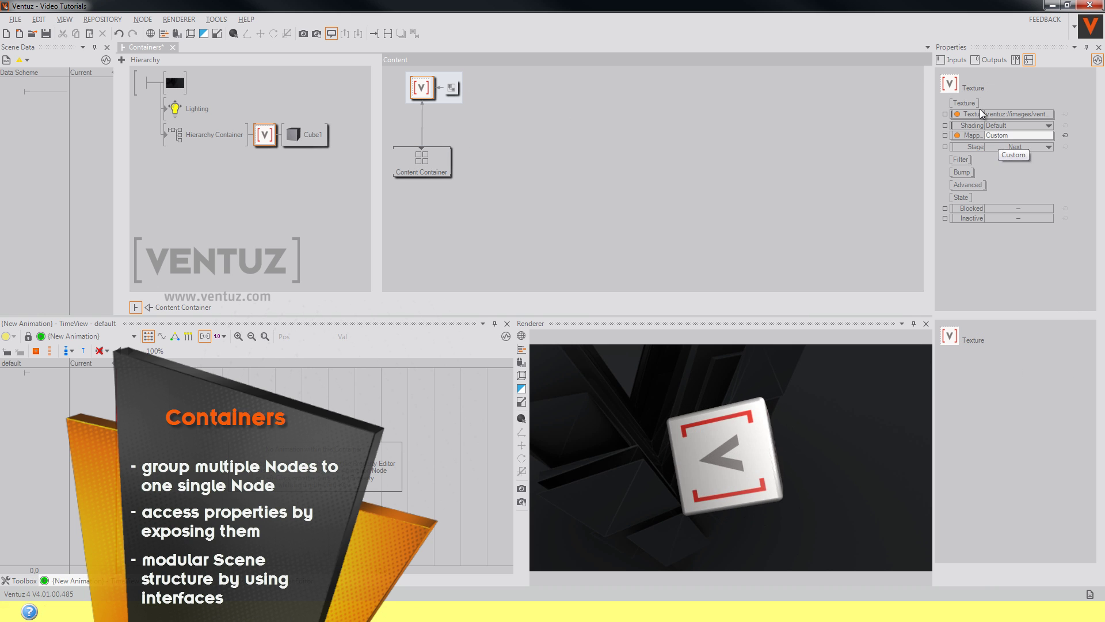
# Deselect everything, then select the Hierarchy Container to begin clearing the scene
pyautogui.click(298, 218)
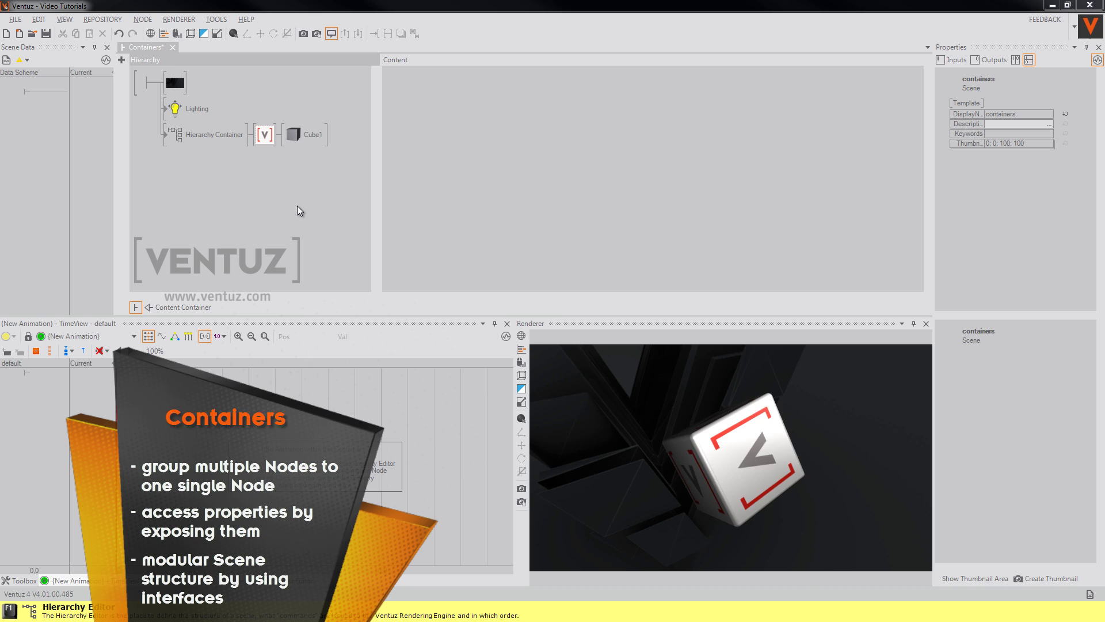
pyautogui.click(212, 140)
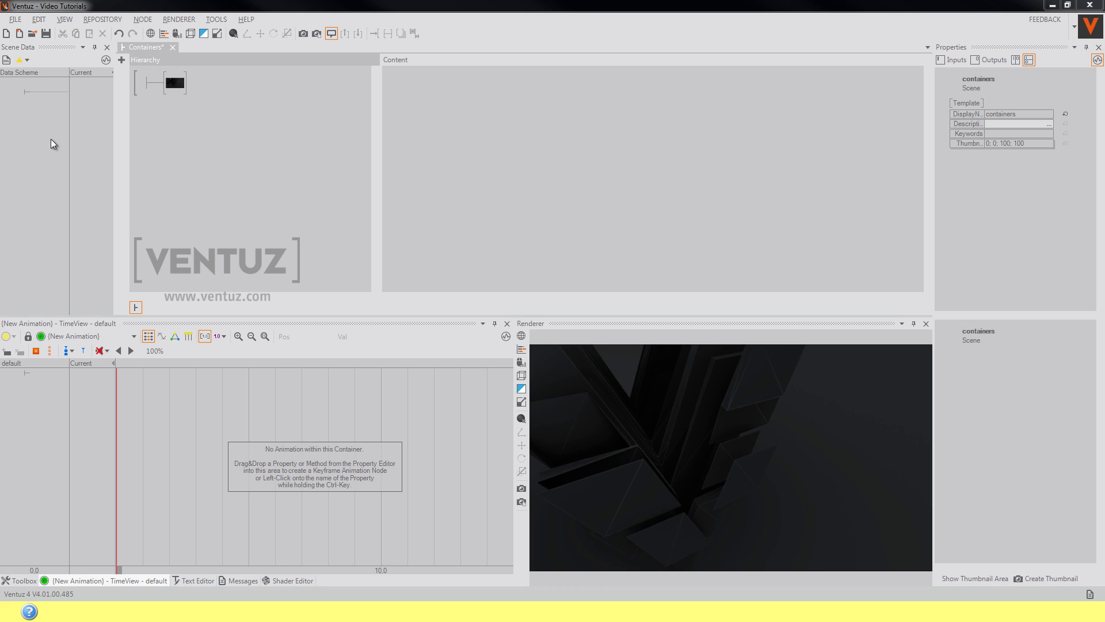
# Create a five-element Float Array and set its first value to 42
pyautogui.click(541, 199)
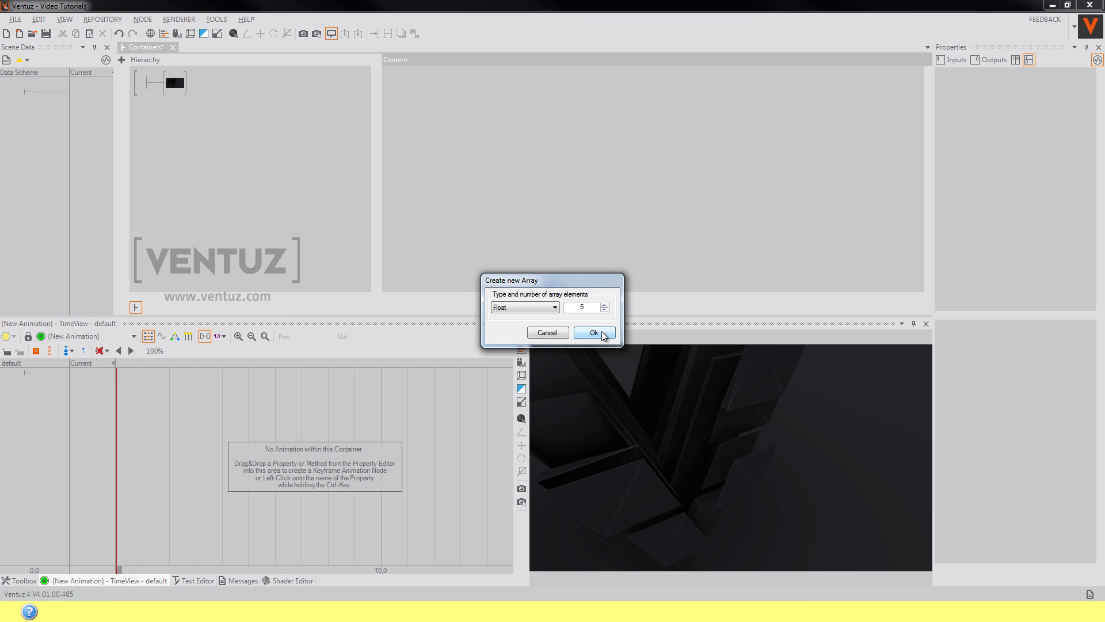
pyautogui.click(593, 333)
pyautogui.click(794, 156)
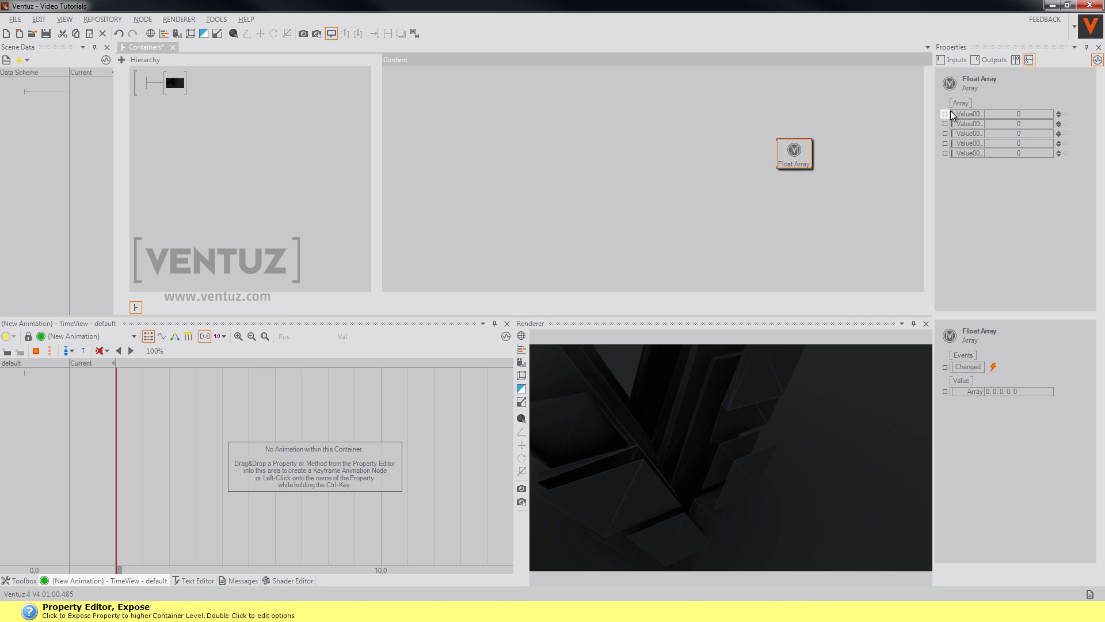
pyautogui.click(1018, 113)
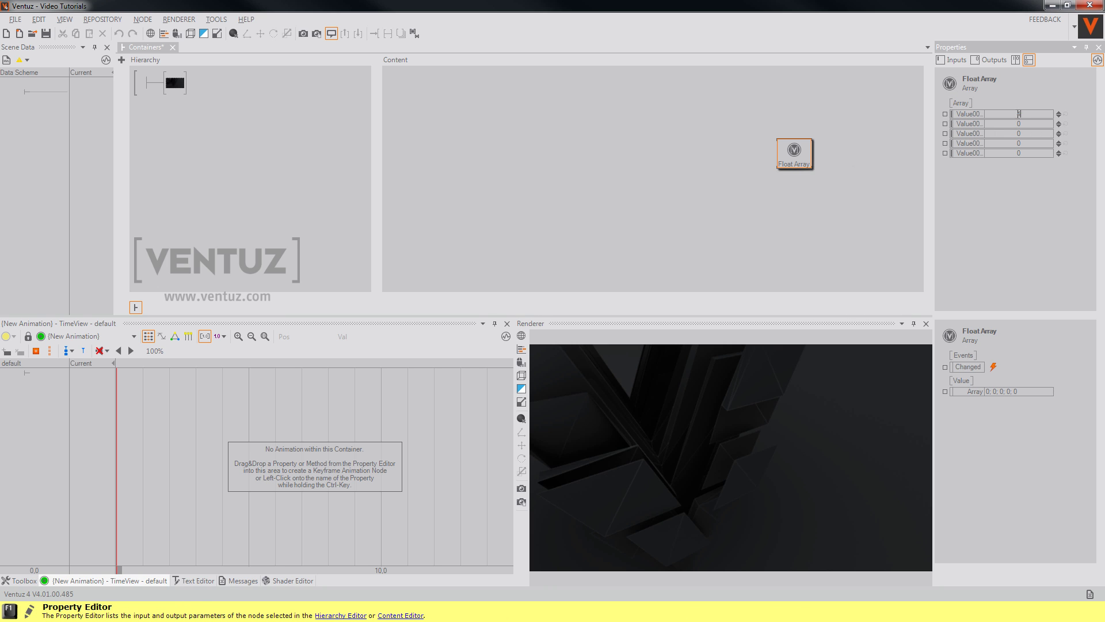
pyautogui.write('42')
pyautogui.click(1019, 124)
# Add an Array Indexer node with 16 float elements
pyautogui.click(536, 182)
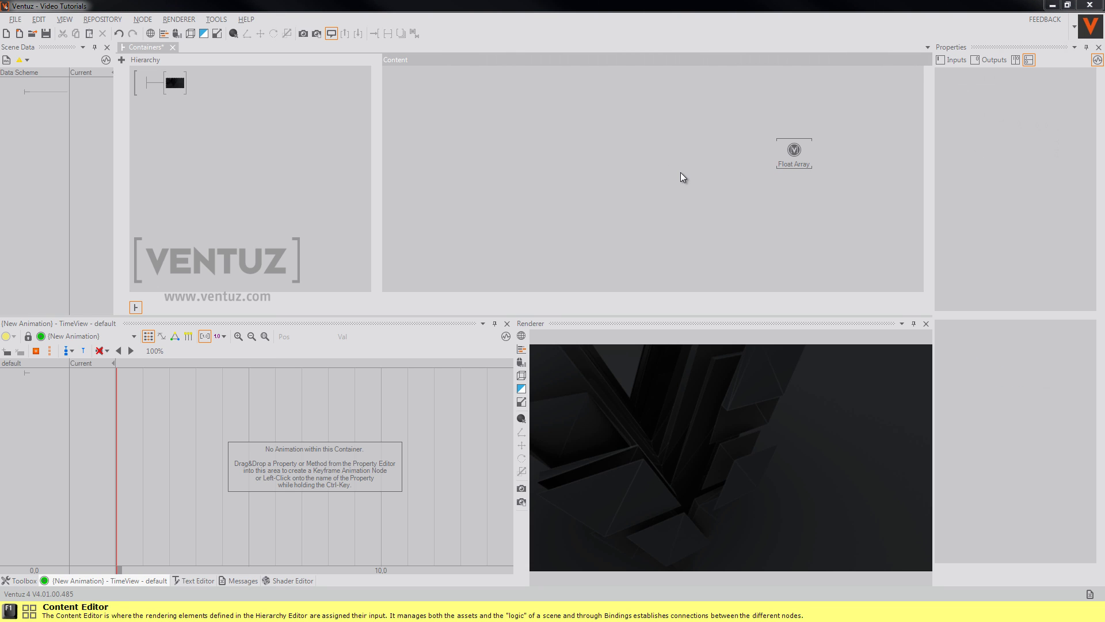
pyautogui.write('array')
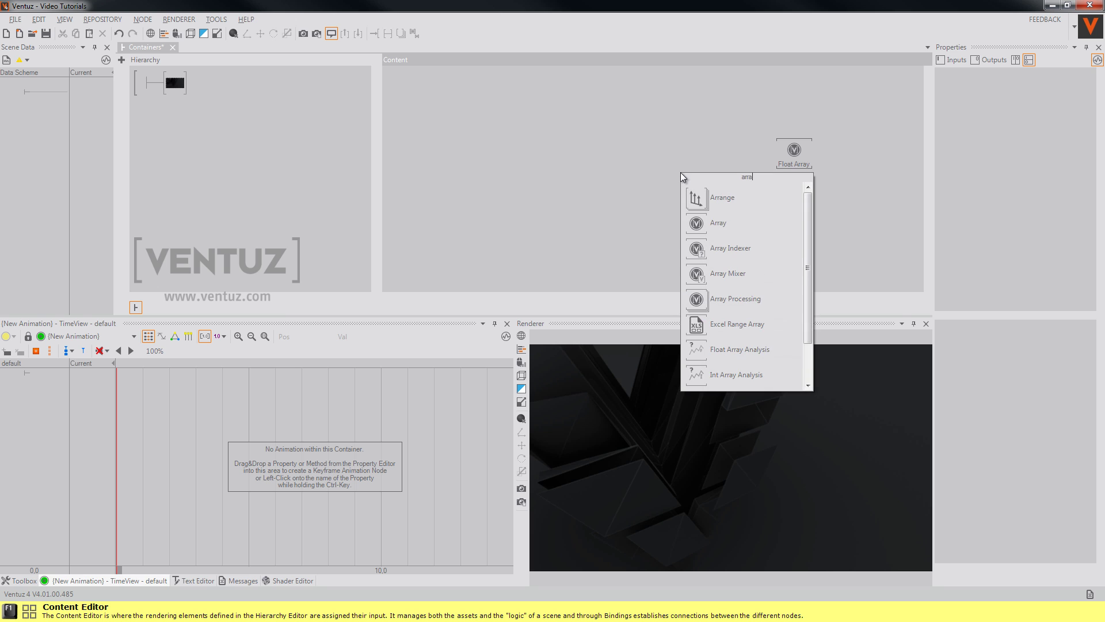
pyautogui.click(699, 223)
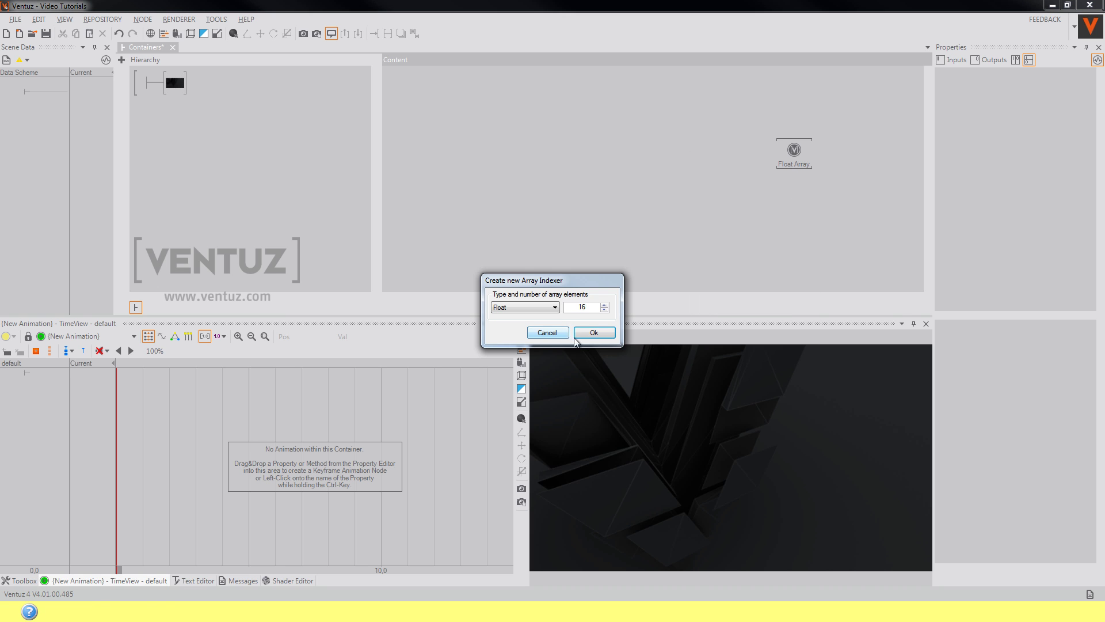
pyautogui.click(593, 333)
pyautogui.click(697, 161)
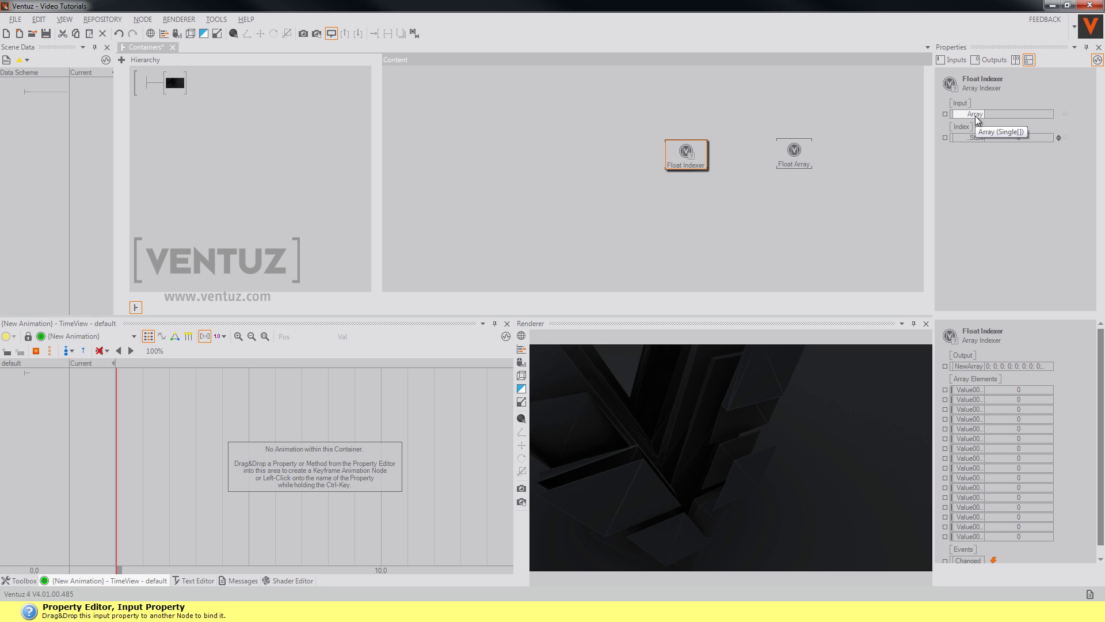
# Bind the Float Indexer's Array input to the Float Array (42, 23, 3, 2, 45) and test its Start index
pyautogui.moveTo(977, 115); pyautogui.dragTo(793, 153)
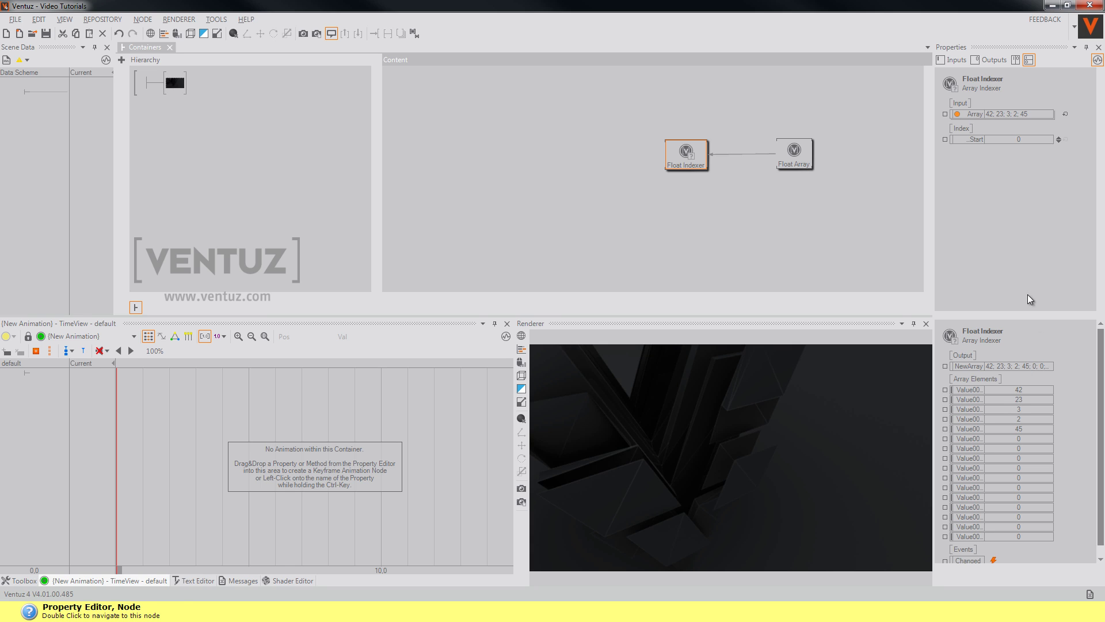
pyautogui.click(1058, 138)
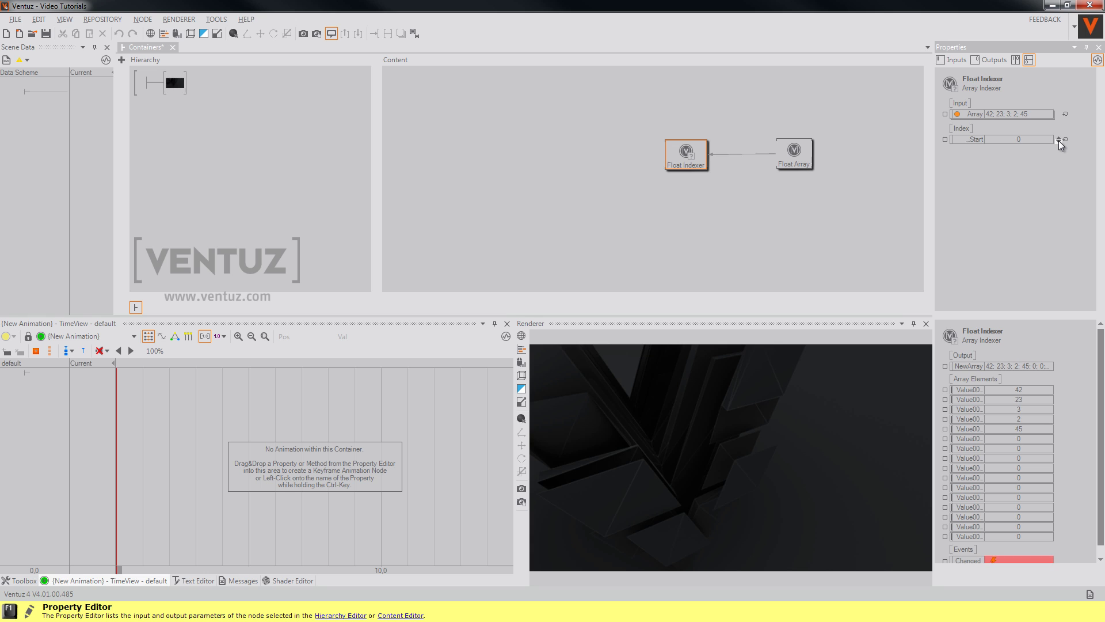
pyautogui.click(471, 177)
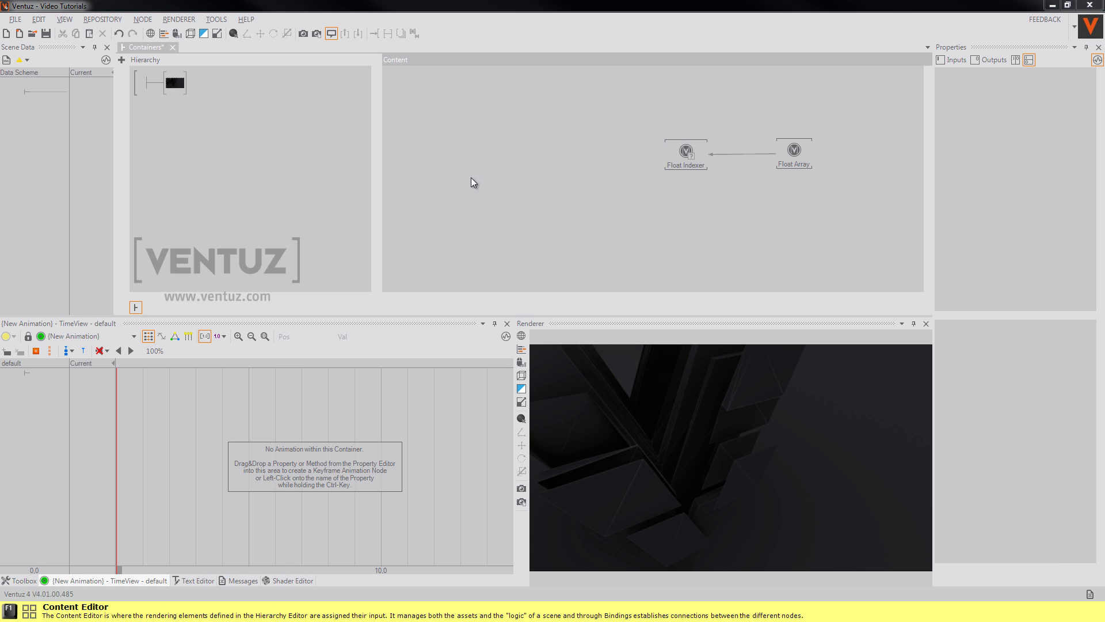
pyautogui.write('arra')
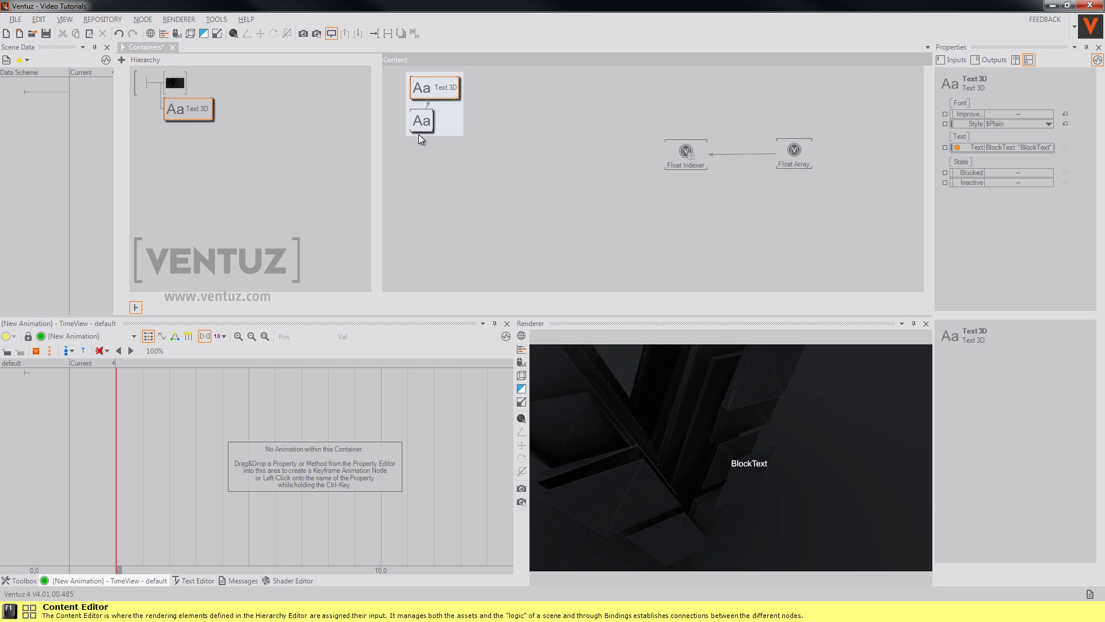
# Rearrange the Block Text, Float Indexer and Float Array nodes in the content graph
pyautogui.moveTo(420, 123); pyautogui.dragTo(437, 150)
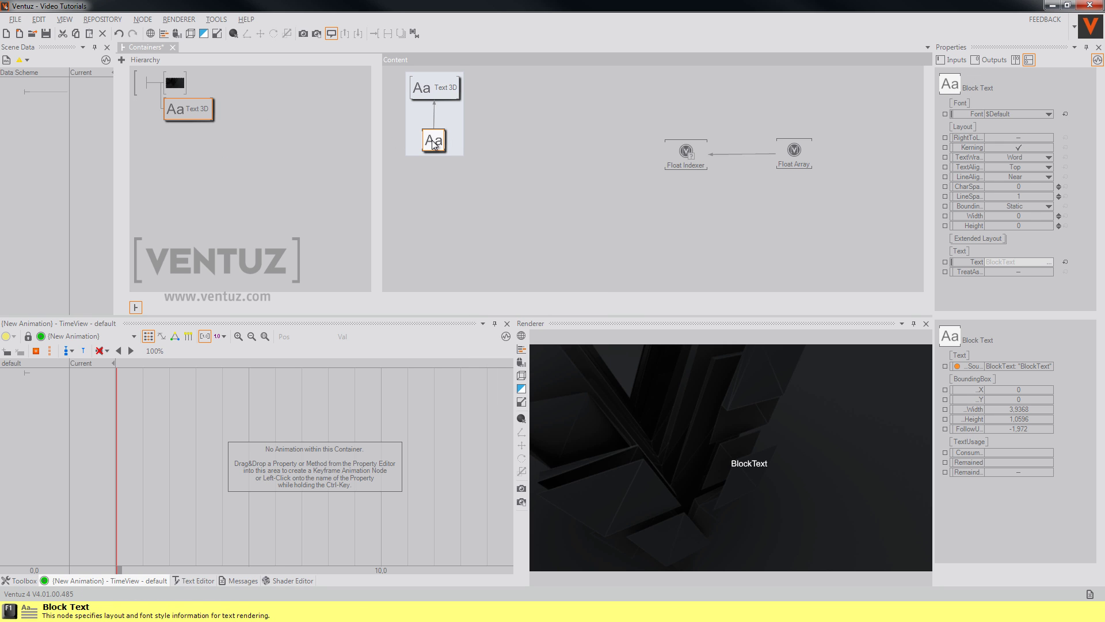
pyautogui.moveTo(686, 153); pyautogui.dragTo(523, 142)
pyautogui.moveTo(795, 157); pyautogui.dragTo(640, 144)
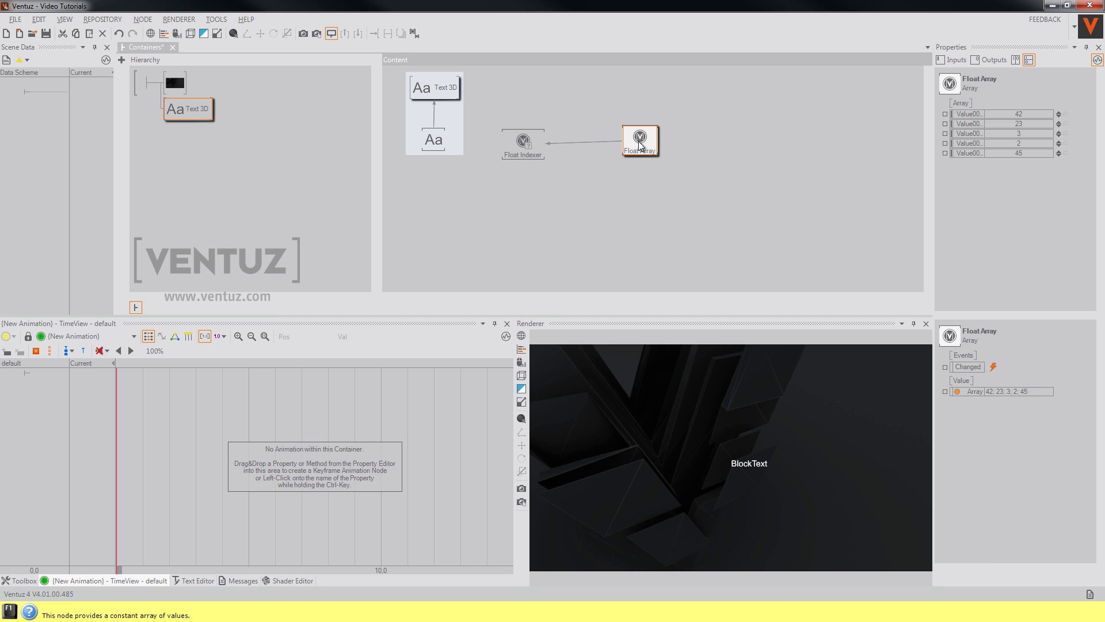
# Bind Block Text's Text to the indexer's Value0000 and set start index 2 to show 3
pyautogui.click(433, 139)
pyautogui.moveTo(523, 142); pyautogui.dragTo(977, 115)
pyautogui.moveTo(972, 262); pyautogui.dragTo(525, 151)
pyautogui.click(541, 167)
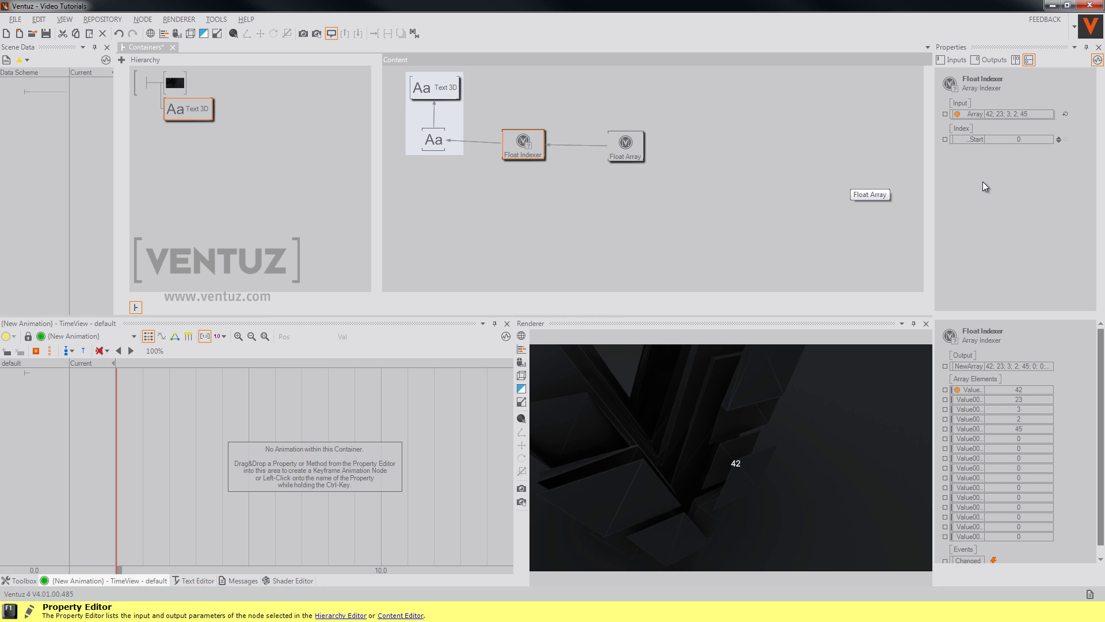
pyautogui.click(1058, 138)
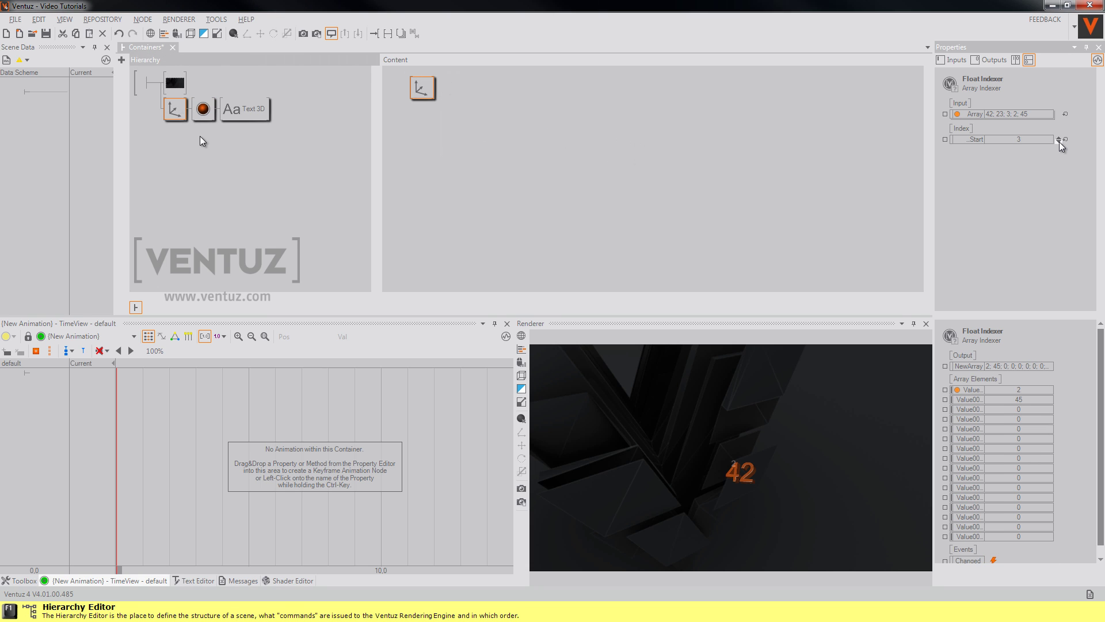
# Duplicate the Axis, Material and Text 3D branch and shift the copy to X -1.5
pyautogui.click(177, 116)
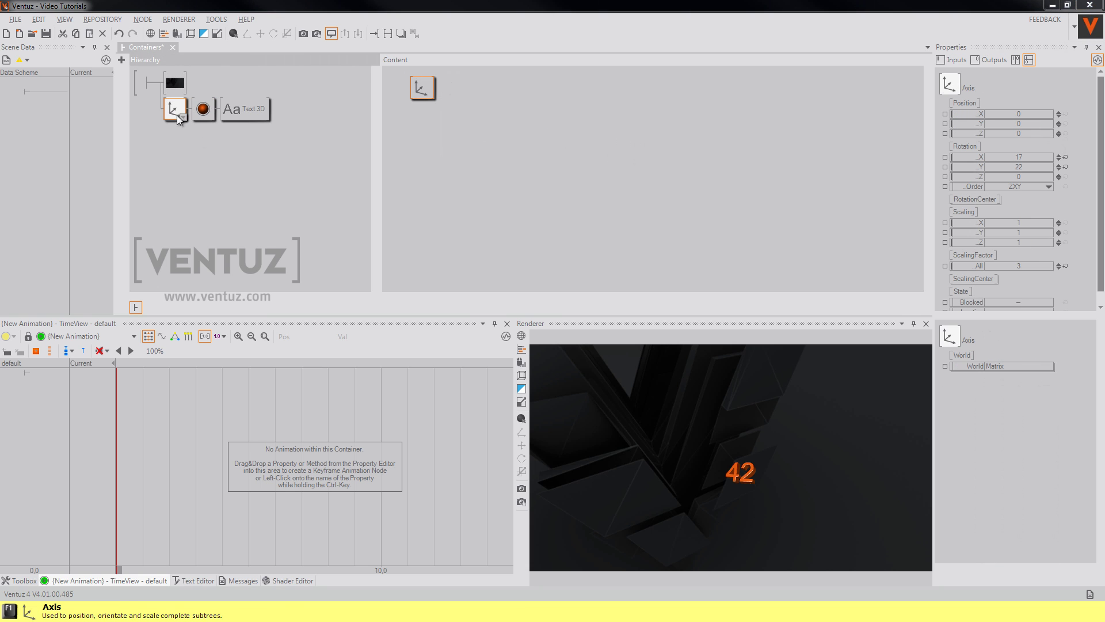
pyautogui.moveTo(175, 109); pyautogui.dragTo(175, 118)
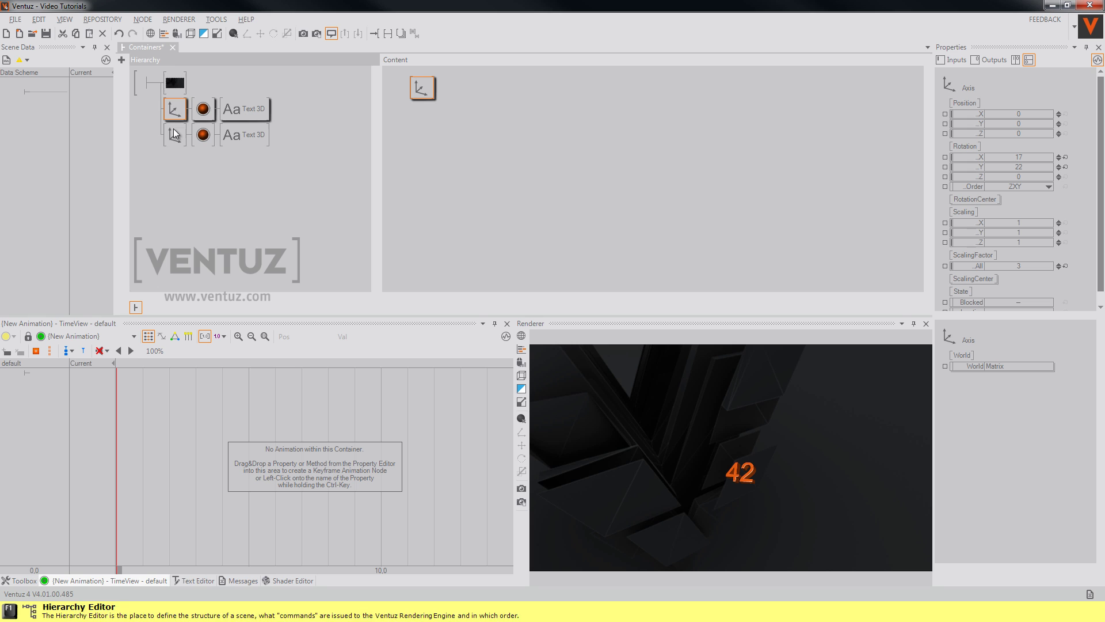
pyautogui.click(174, 130)
pyautogui.moveTo(1023, 115); pyautogui.dragTo(994, 113)
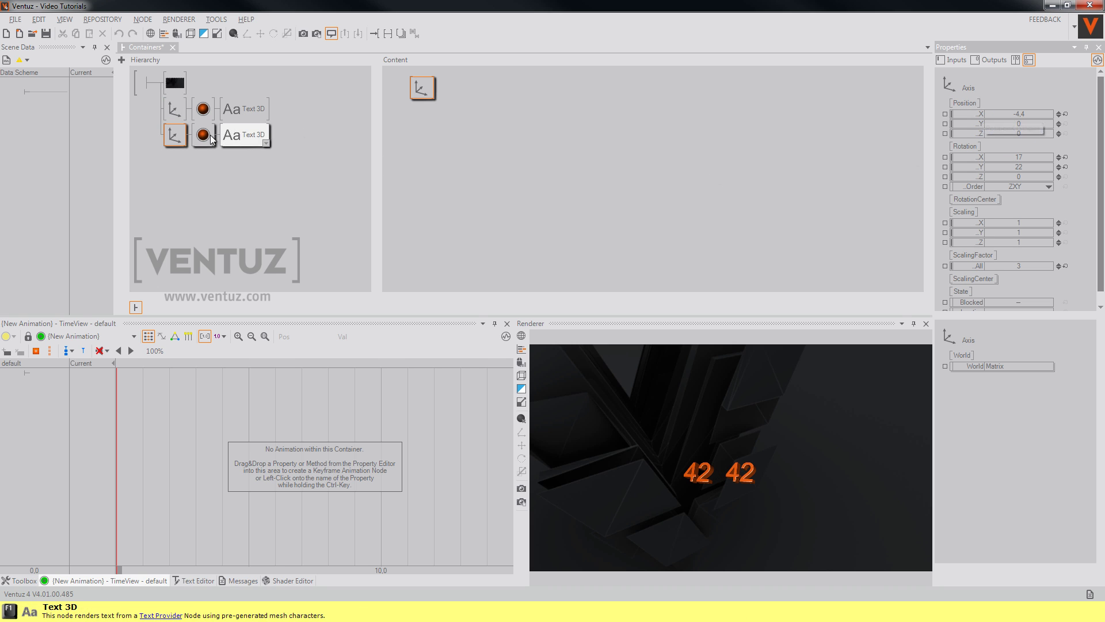
# Raise the second number's Float Indexer start index to 1, then deselect the scene tree
pyautogui.click(242, 136)
pyautogui.click(520, 143)
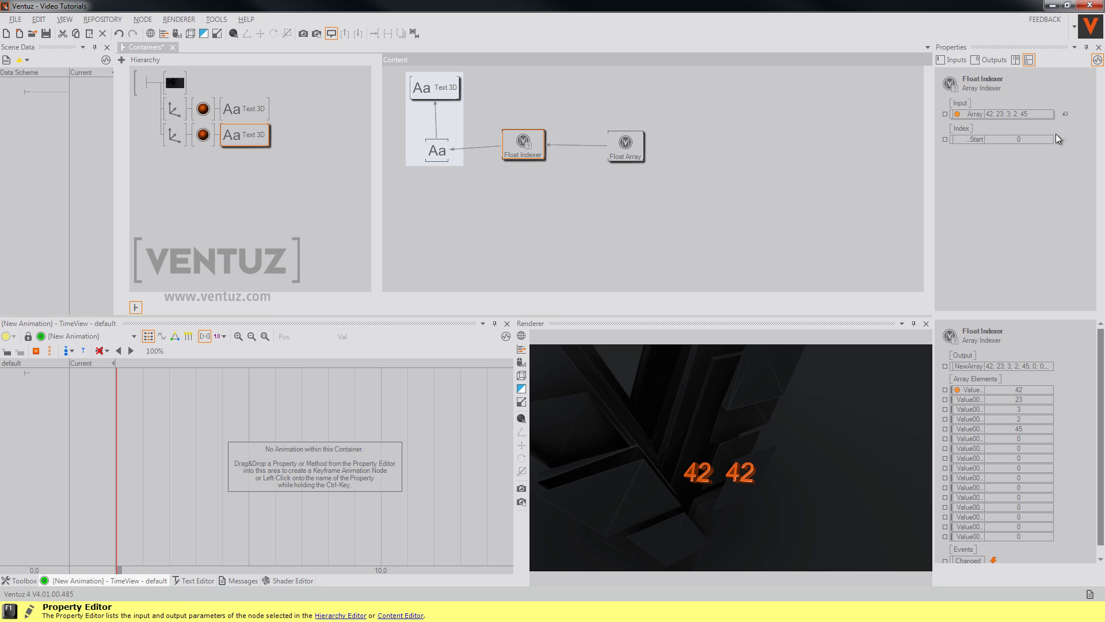
pyautogui.moveTo(1058, 138); pyautogui.dragTo(1063, 139)
pyautogui.click(282, 206)
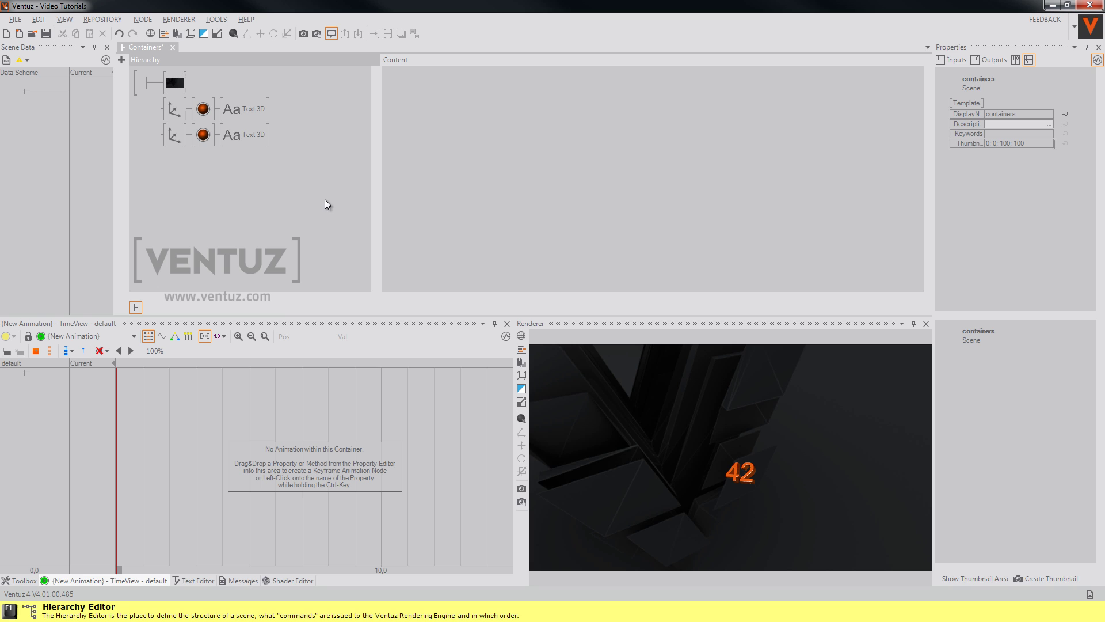
# Delete the lower number branch and insert an Arrange node above the Axis
pyautogui.click(174, 135)
pyautogui.press('Delete')
pyautogui.rightClick(261, 220)
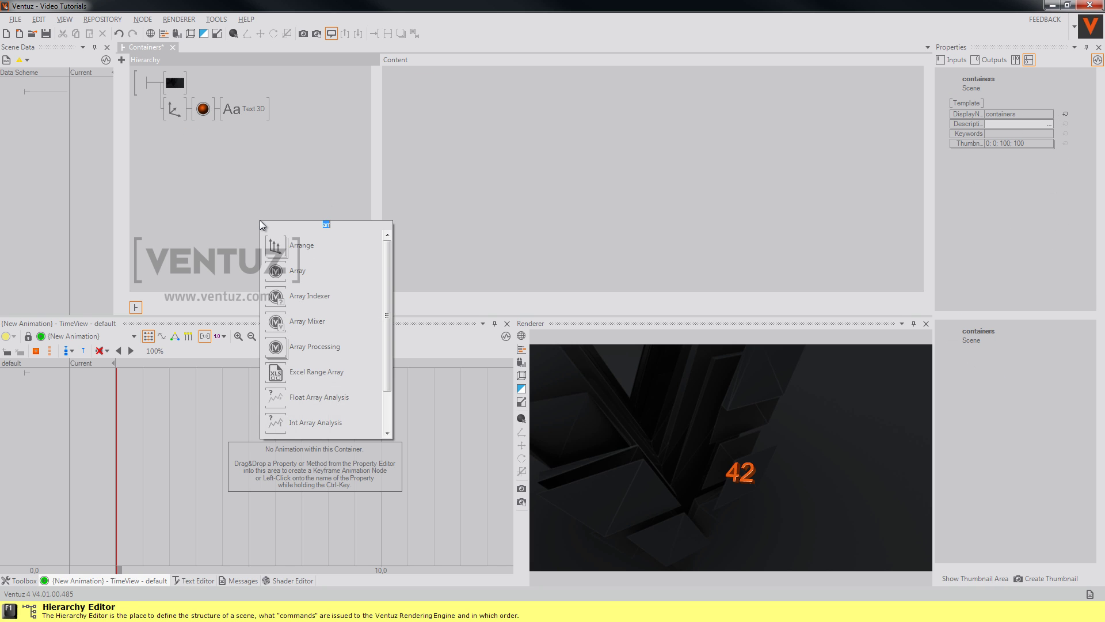
pyautogui.moveTo(279, 243); pyautogui.dragTo(168, 110)
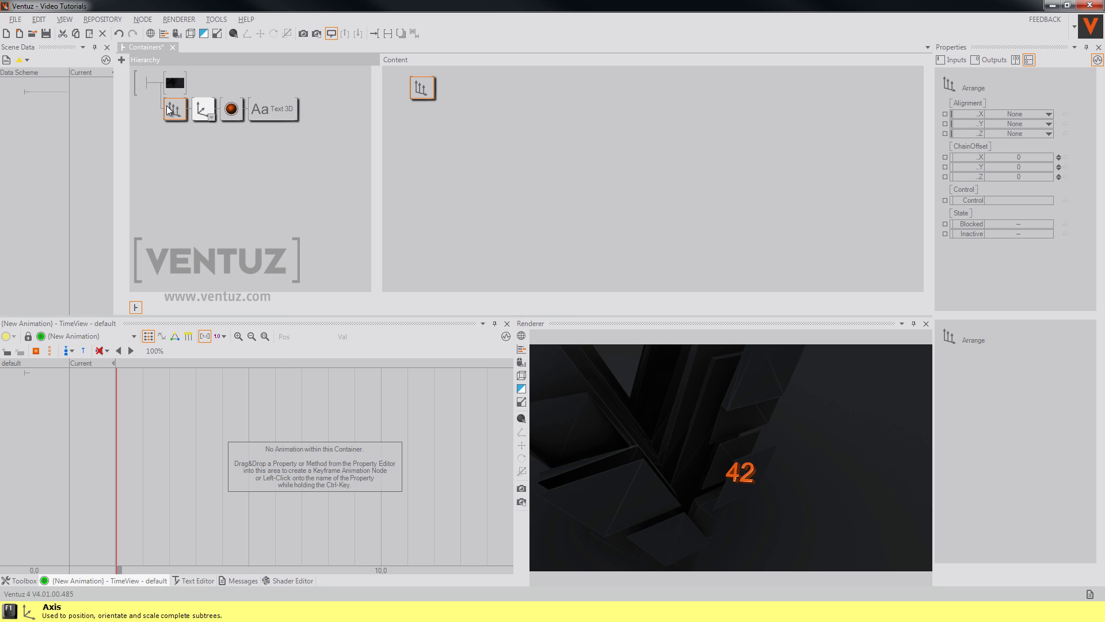
# Set the Arrange node's X alignment to CenterChain with chain offset X 0.5
pyautogui.click(1046, 115)
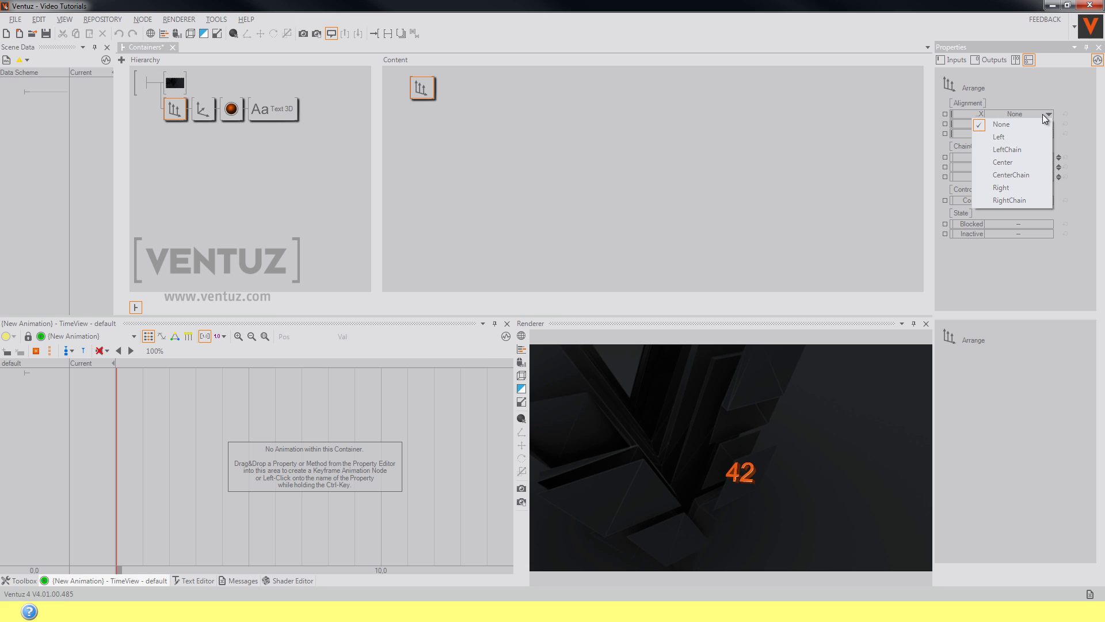
pyautogui.click(1029, 173)
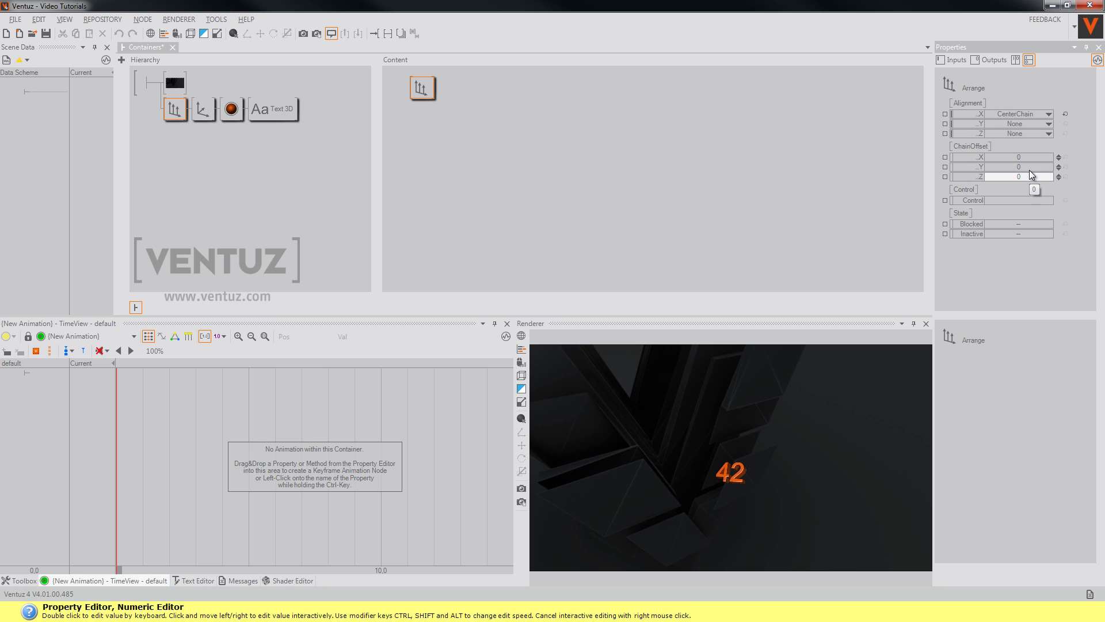
pyautogui.click(1034, 157)
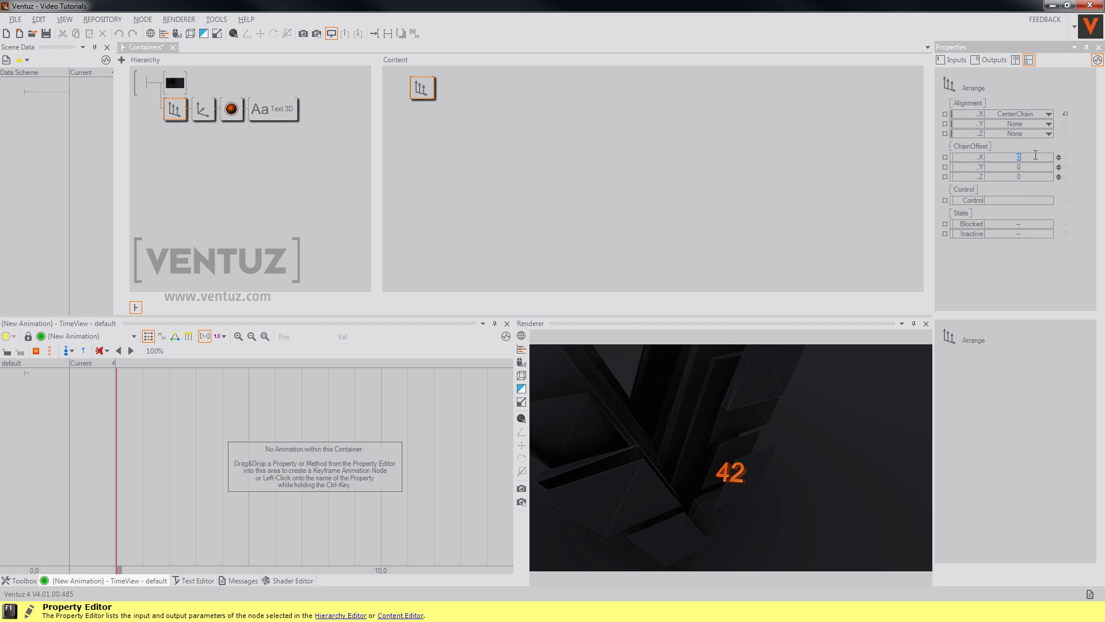
pyautogui.write('0,5')
pyautogui.press('Return')
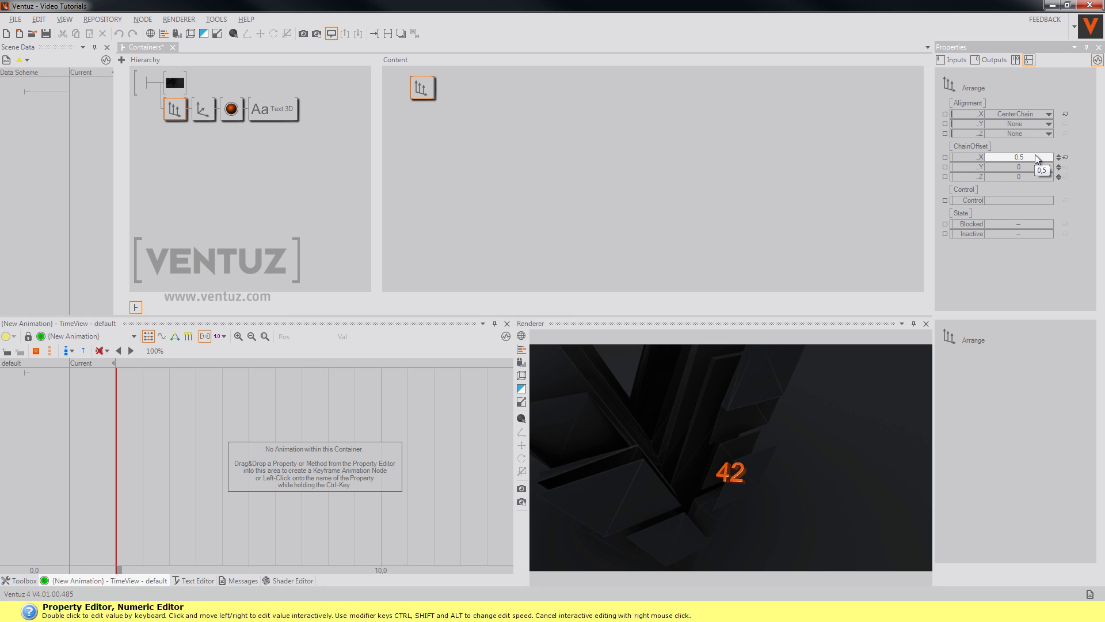
# Copy the number's Axis branch and paste it twice to render three chained 42s
pyautogui.click(208, 111)
pyautogui.hotkey('ctrl', 'c')
pyautogui.hotkey('ctrl', 'v')
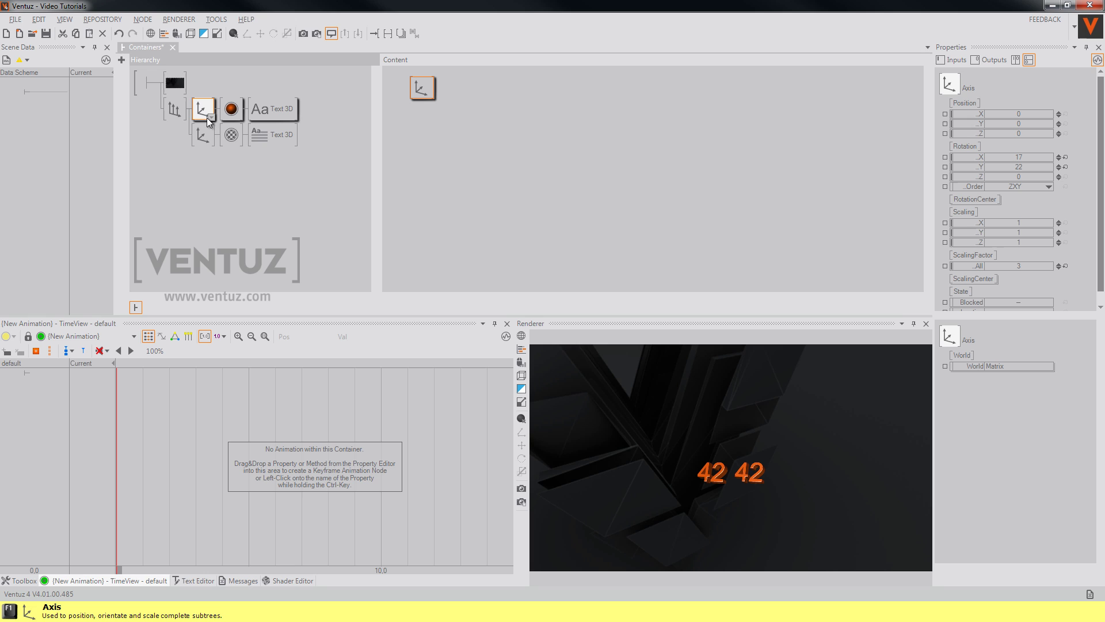
pyautogui.click(205, 137)
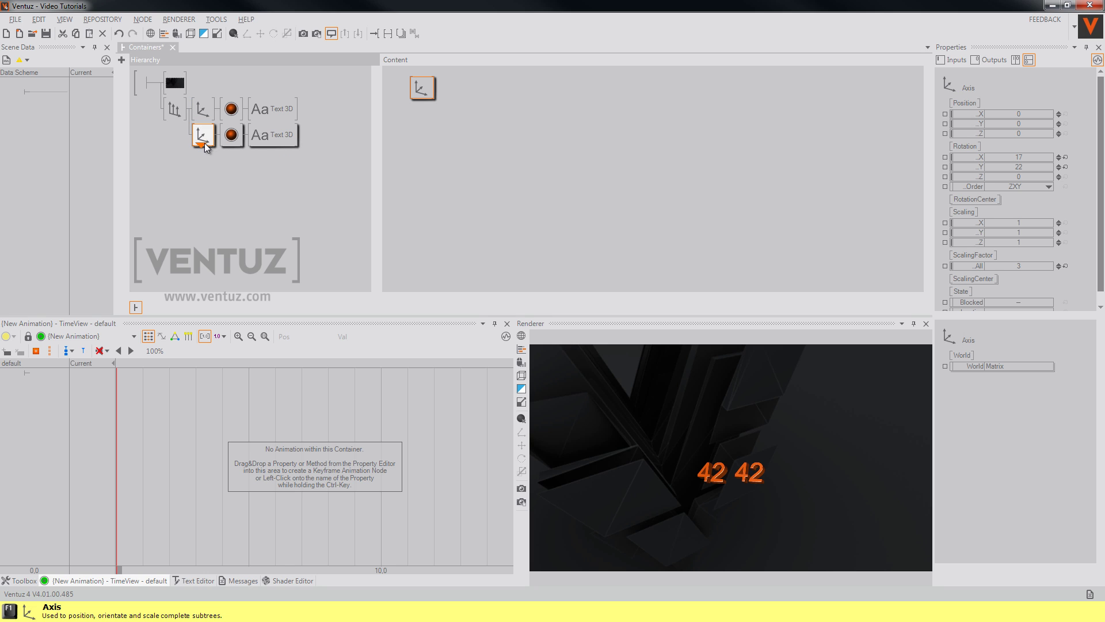
pyautogui.hotkey('ctrl', 'v')
pyautogui.click(349, 241)
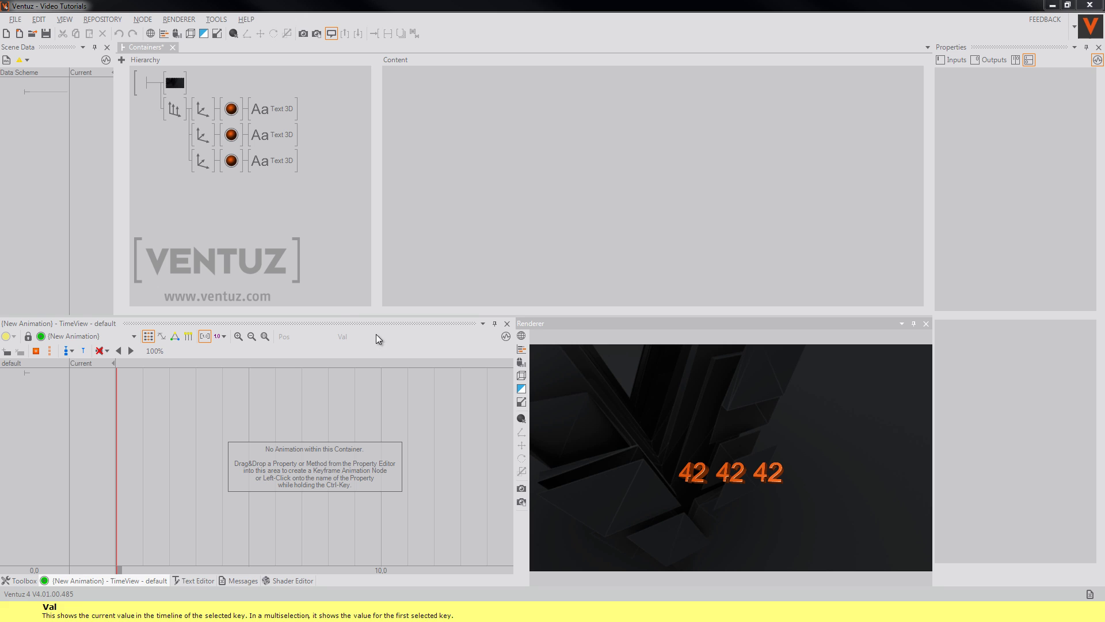
# Inspect the first number's nodes and remove the Float Array to Float Indexer binding
pyautogui.click(279, 113)
pyautogui.click(231, 109)
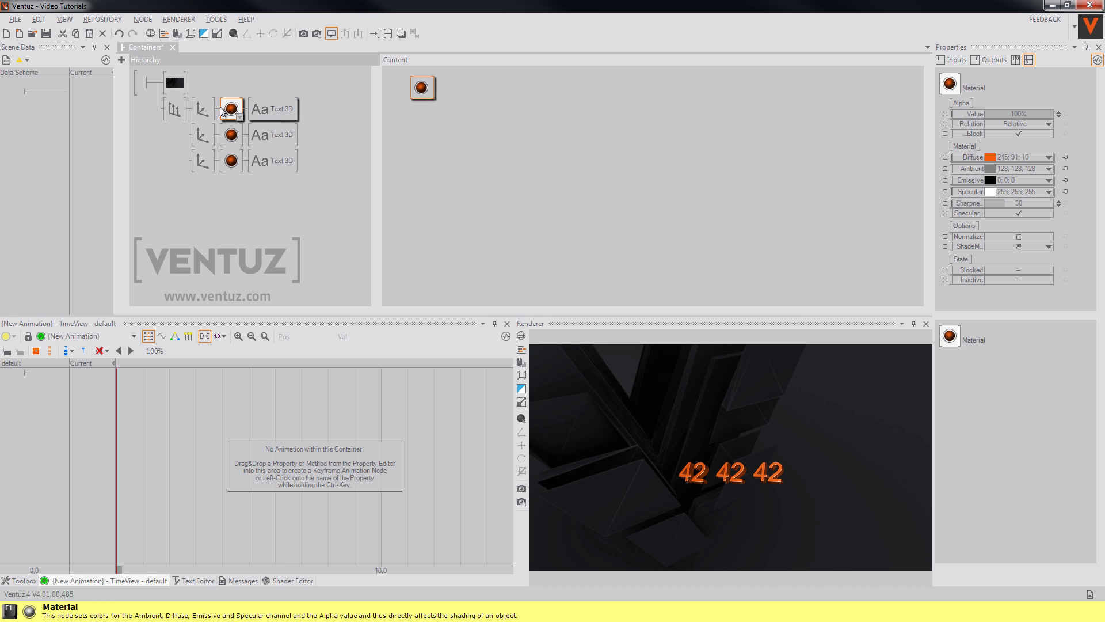
pyautogui.click(203, 109)
pyautogui.click(231, 109)
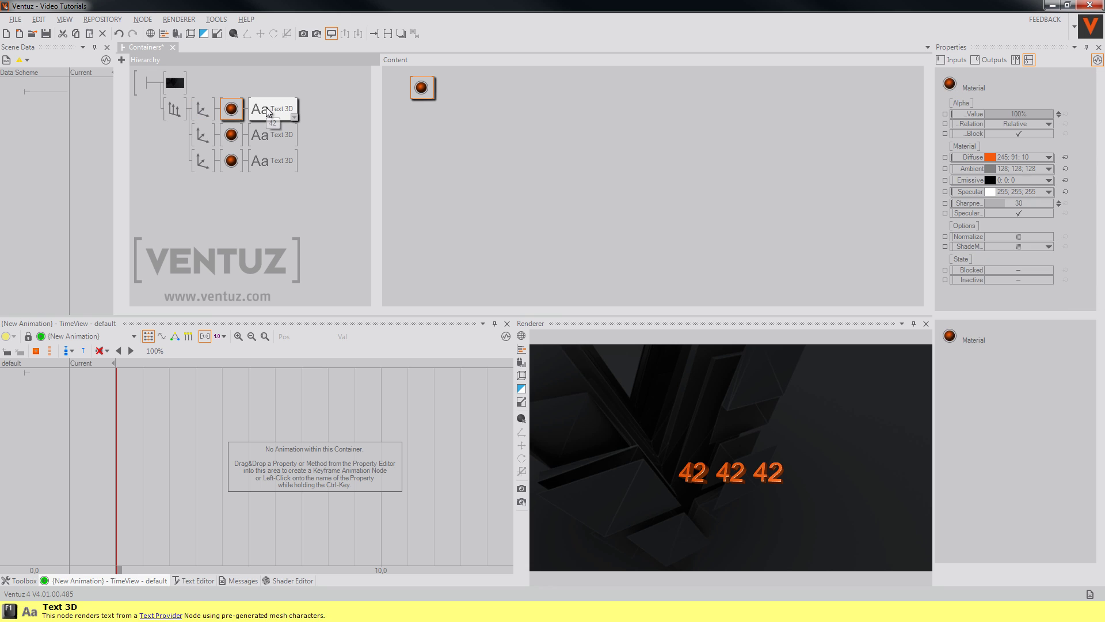
pyautogui.click(268, 111)
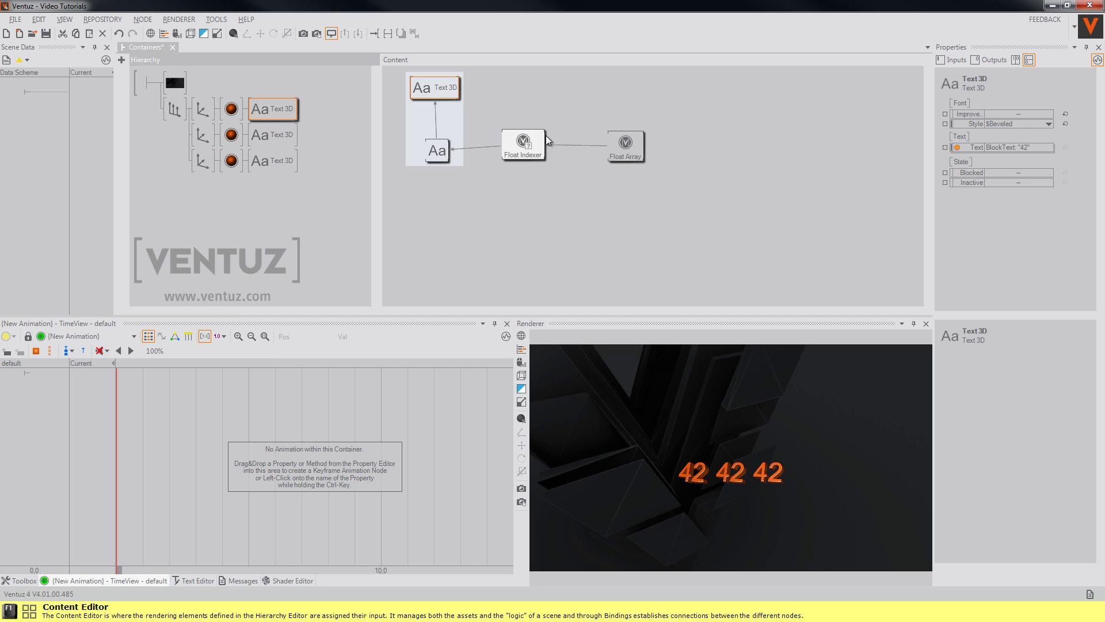
pyautogui.click(624, 153)
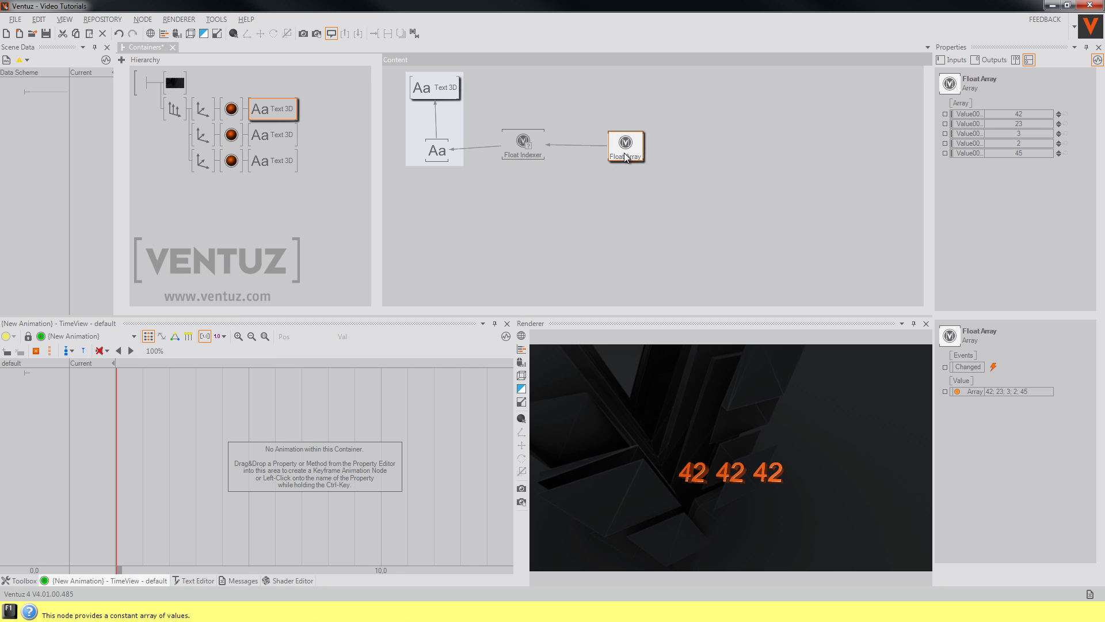
pyautogui.click(583, 147)
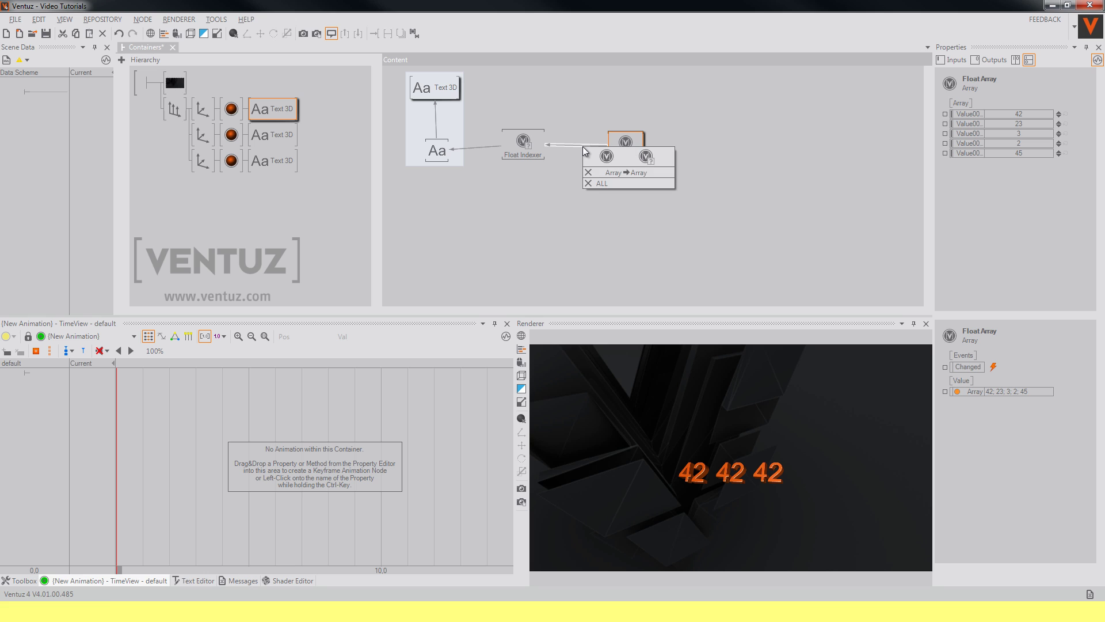
pyautogui.click(590, 173)
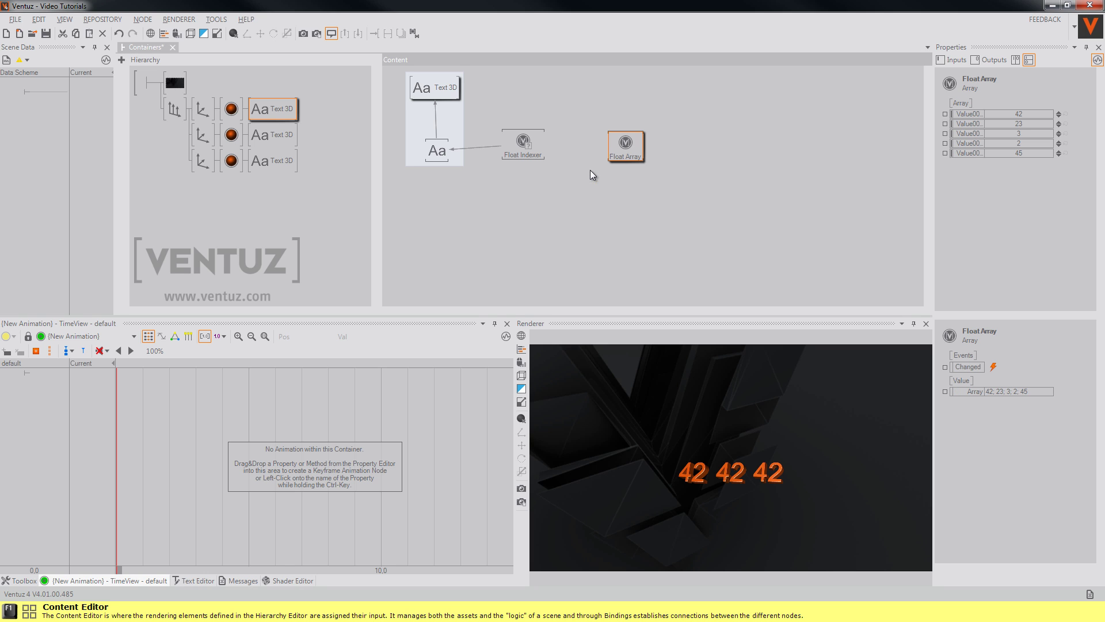
# Merge the first Axis branch into a Hierarchy Container named Number0, rendering a single 42
pyautogui.rightClick(201, 110)
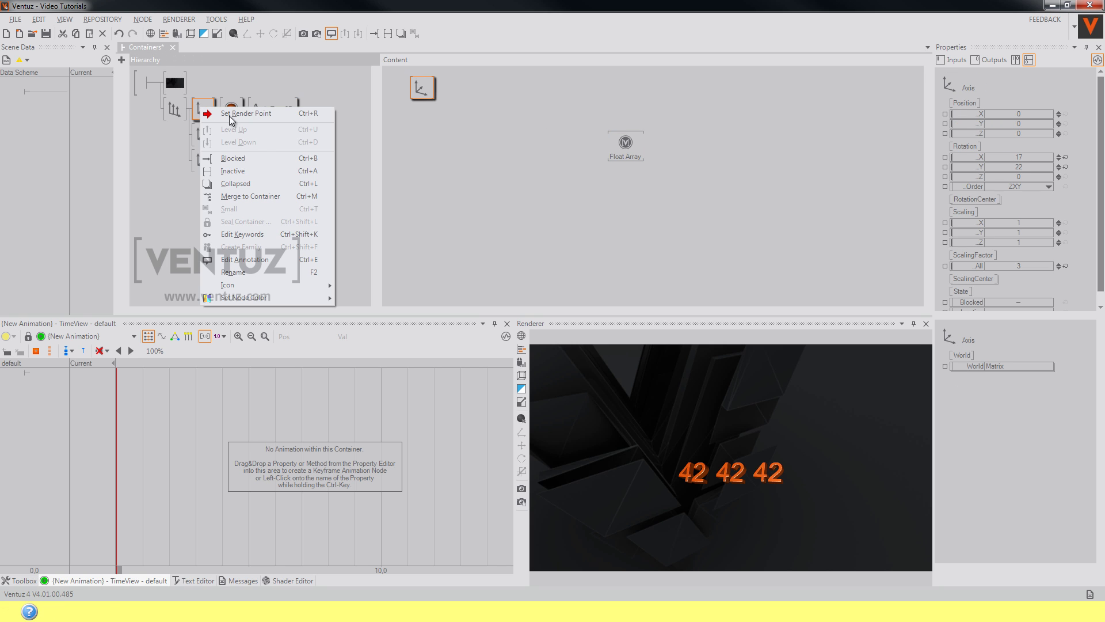
pyautogui.click(258, 198)
pyautogui.doubleClick(268, 206)
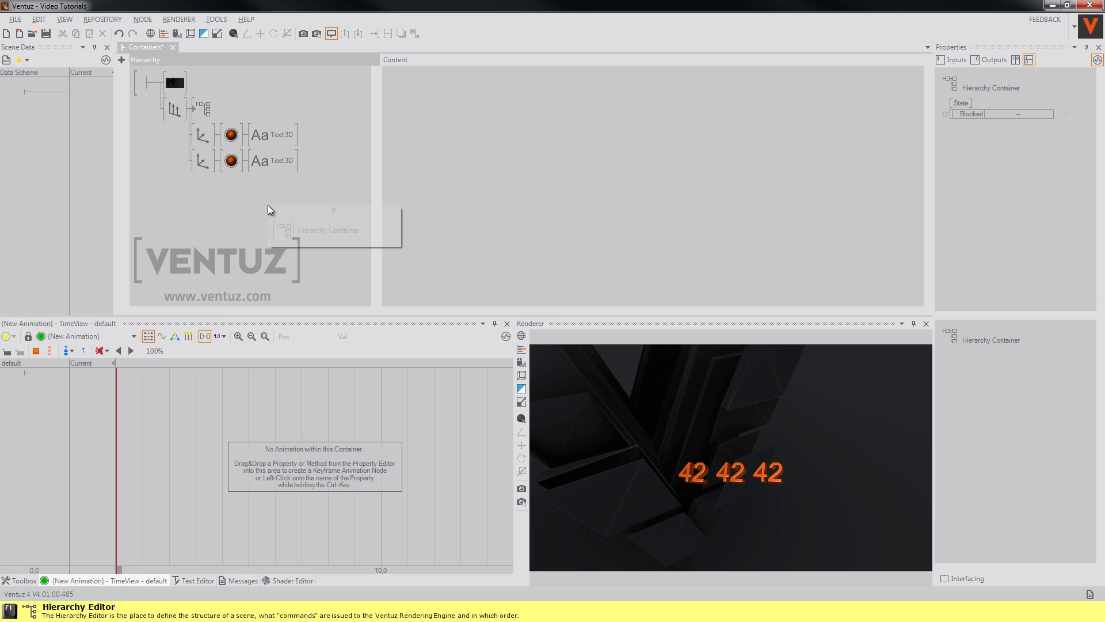
pyautogui.write('hi')
pyautogui.press('Return')
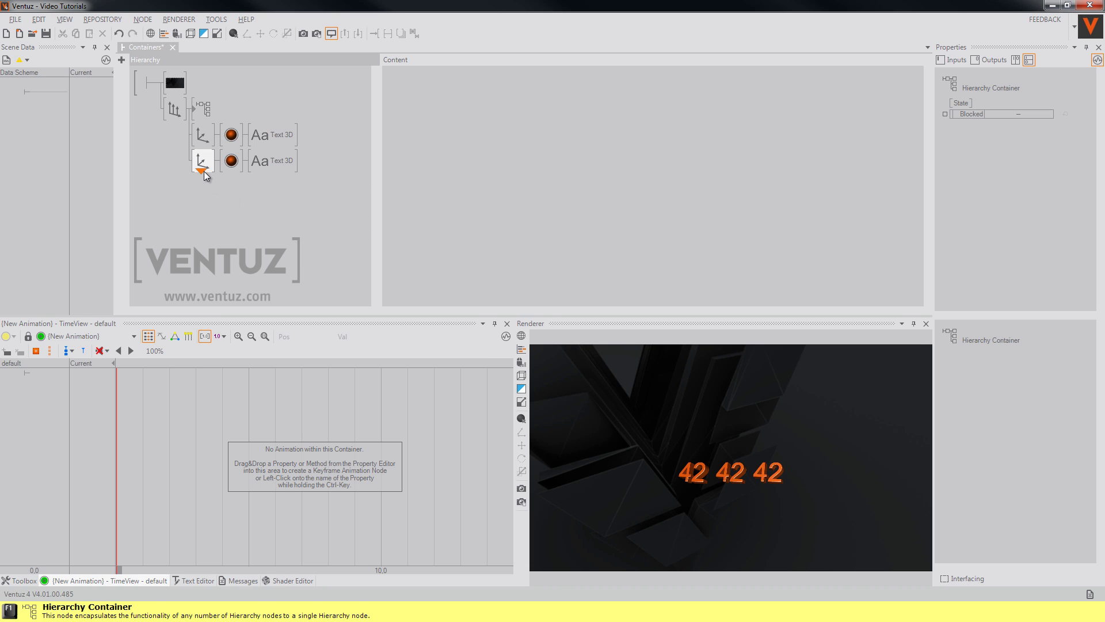
pyautogui.click(204, 185)
pyautogui.moveTo(206, 187); pyautogui.dragTo(201, 109)
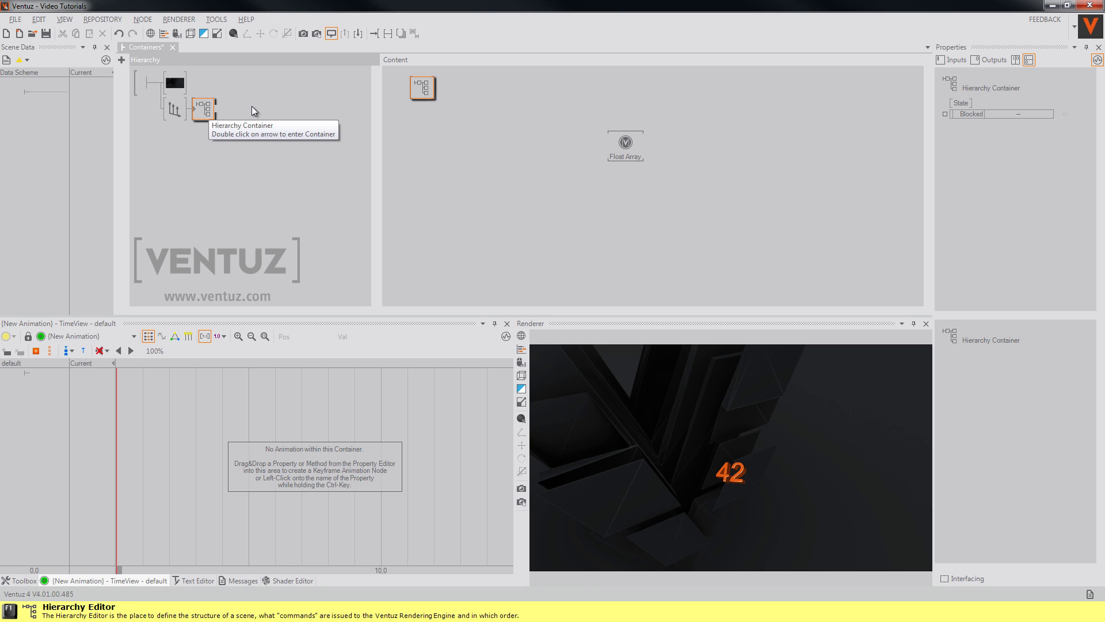
pyautogui.write('Number0')
pyautogui.press('Return')
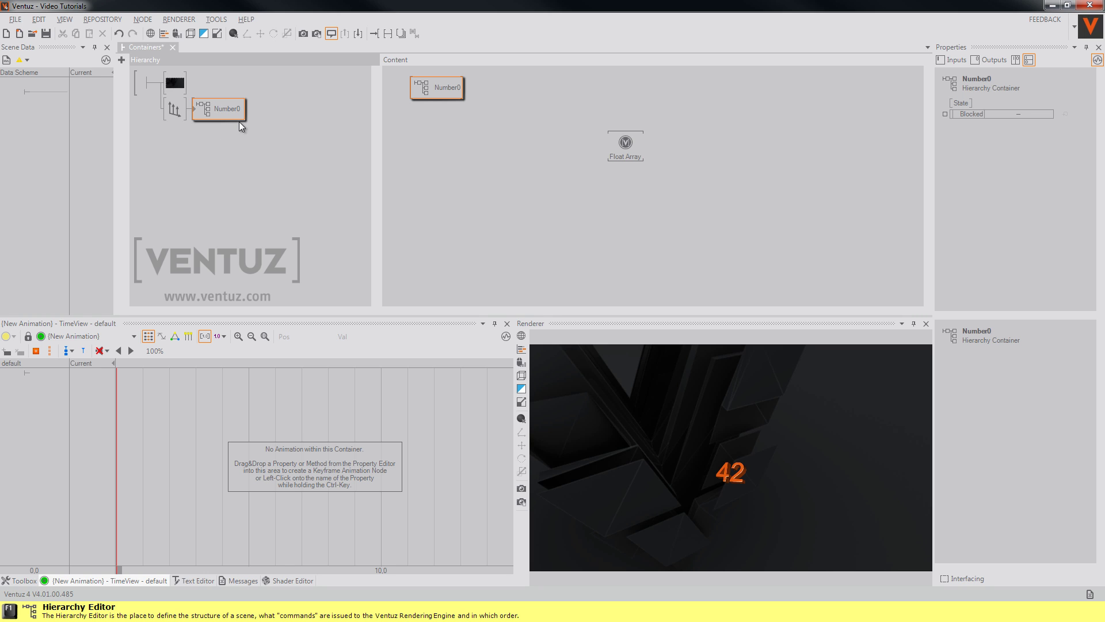
pyautogui.click(230, 147)
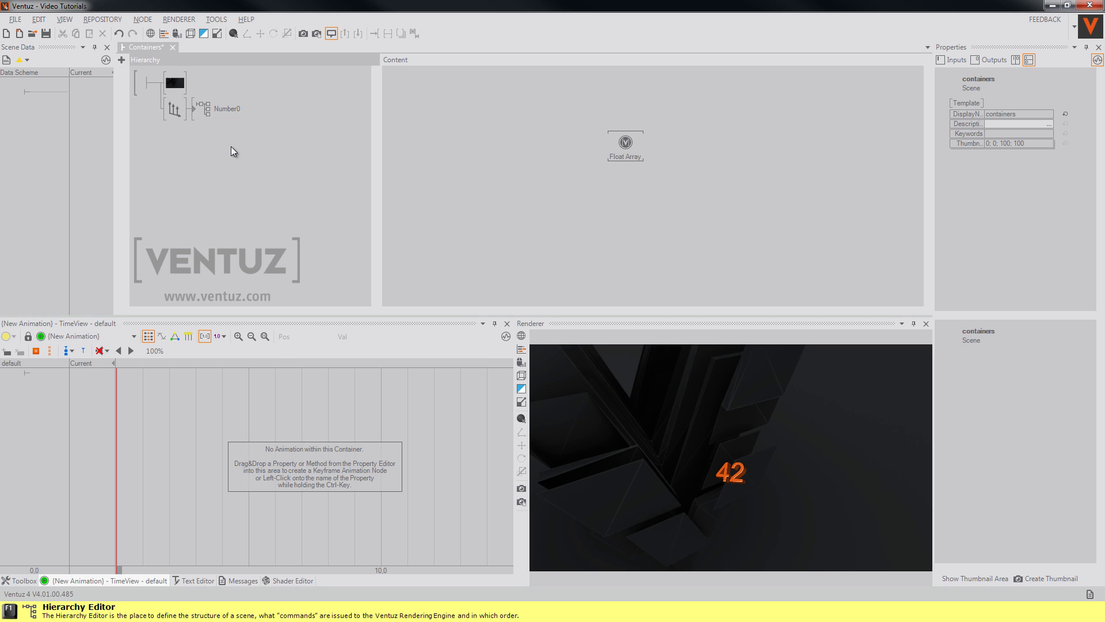
# Inside Number0, expose the Float Indexer's Array input on the container
pyautogui.doubleClick(194, 109)
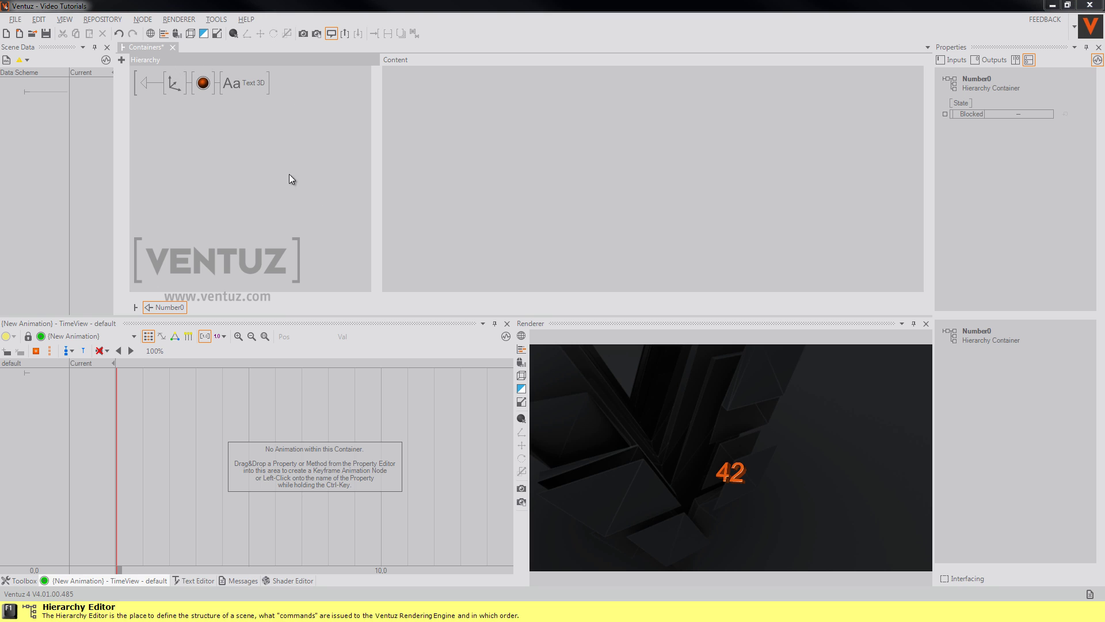
pyautogui.click(233, 84)
pyautogui.click(529, 151)
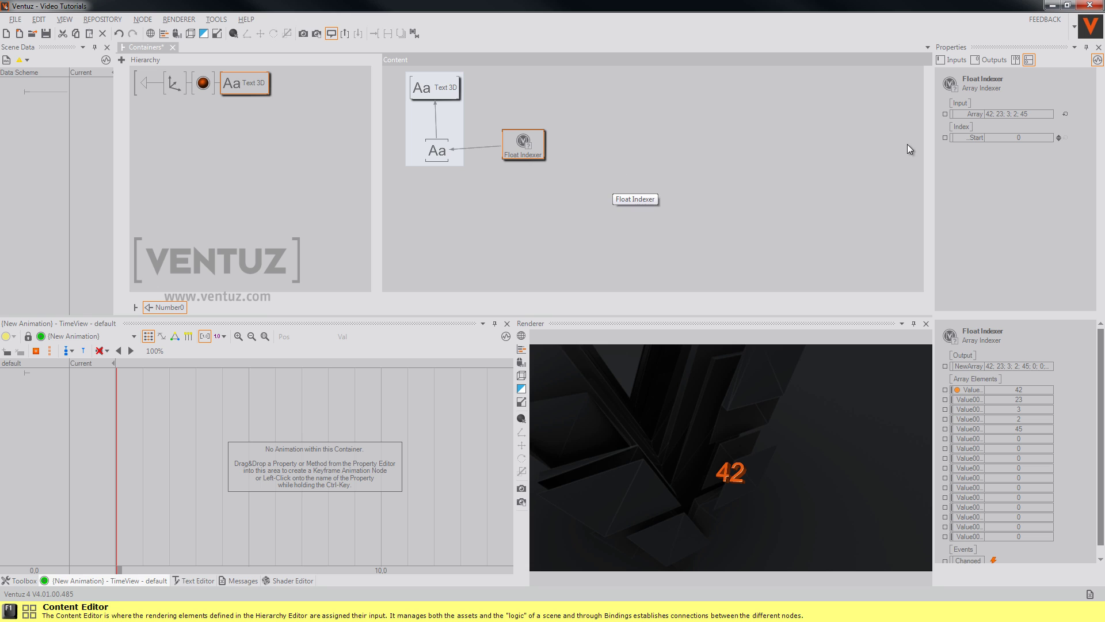
pyautogui.click(944, 114)
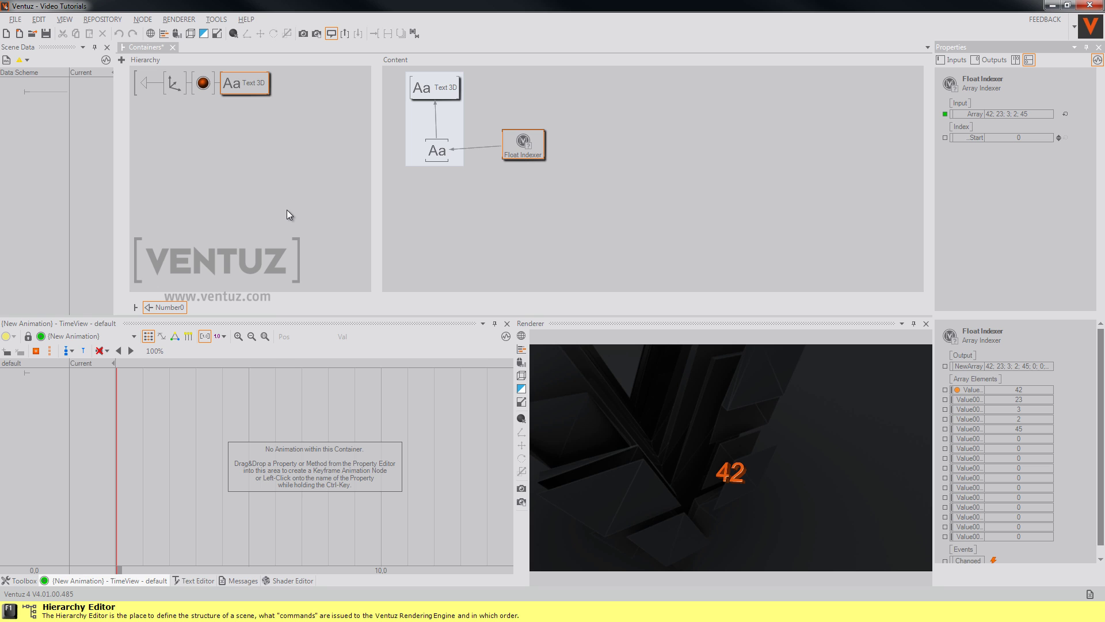
# At the top level, bind Number0's Array input to the scene's Float Array
pyautogui.click(148, 83)
pyautogui.doubleClick(148, 84)
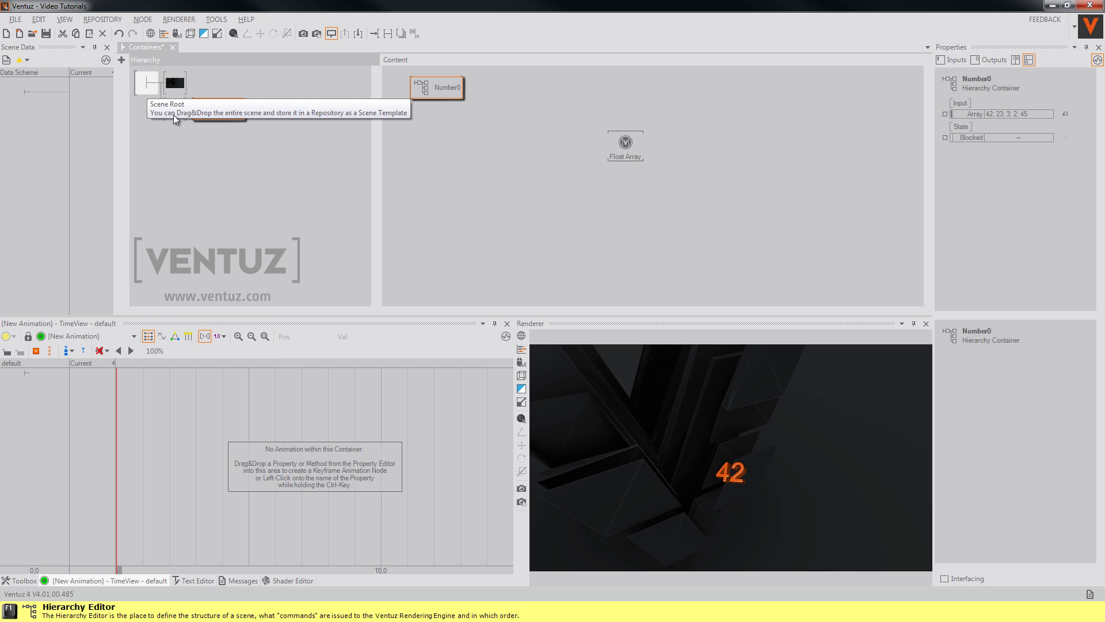
pyautogui.moveTo(437, 90); pyautogui.dragTo(446, 126)
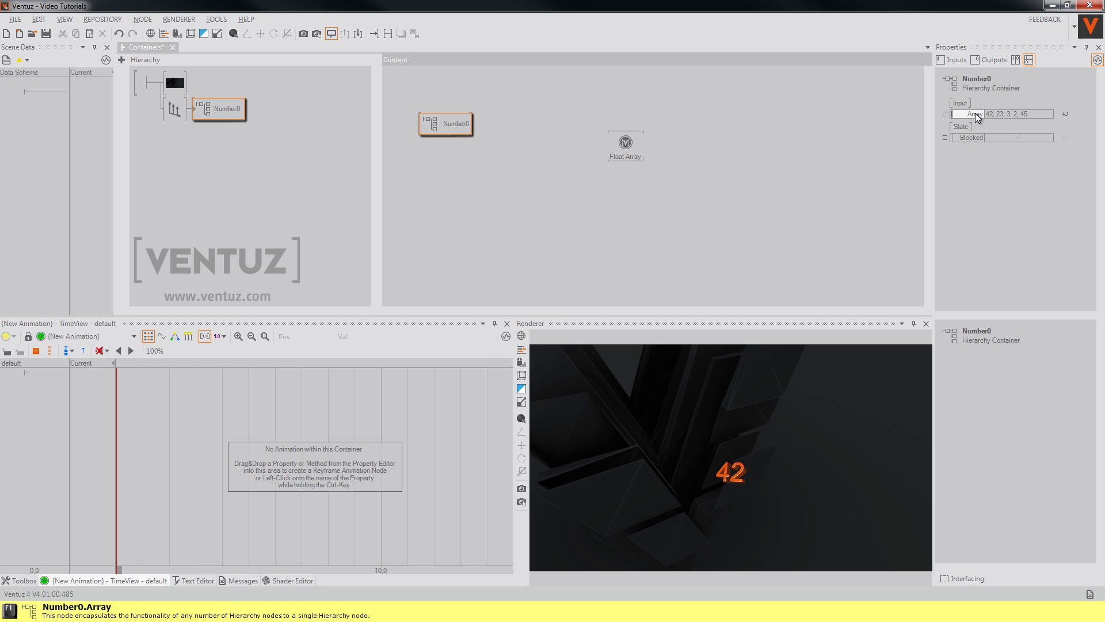
pyautogui.moveTo(975, 114); pyautogui.dragTo(627, 145)
pyautogui.click(310, 166)
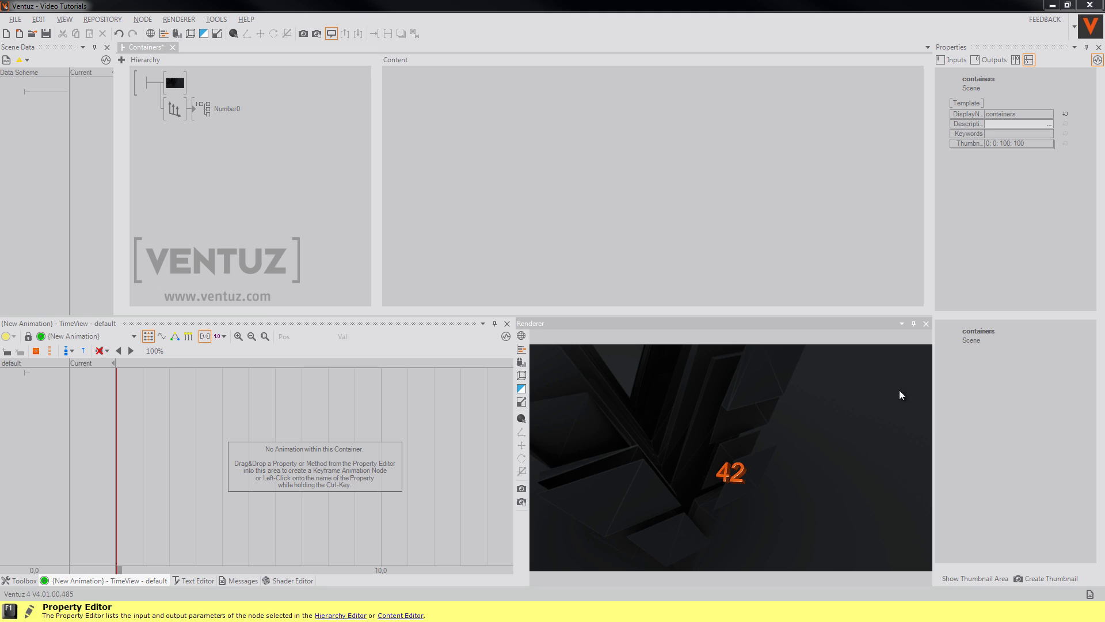
# Turn on container interfacing and replicate Number0 into four shared-source copies, Number1–Number4
pyautogui.click(225, 115)
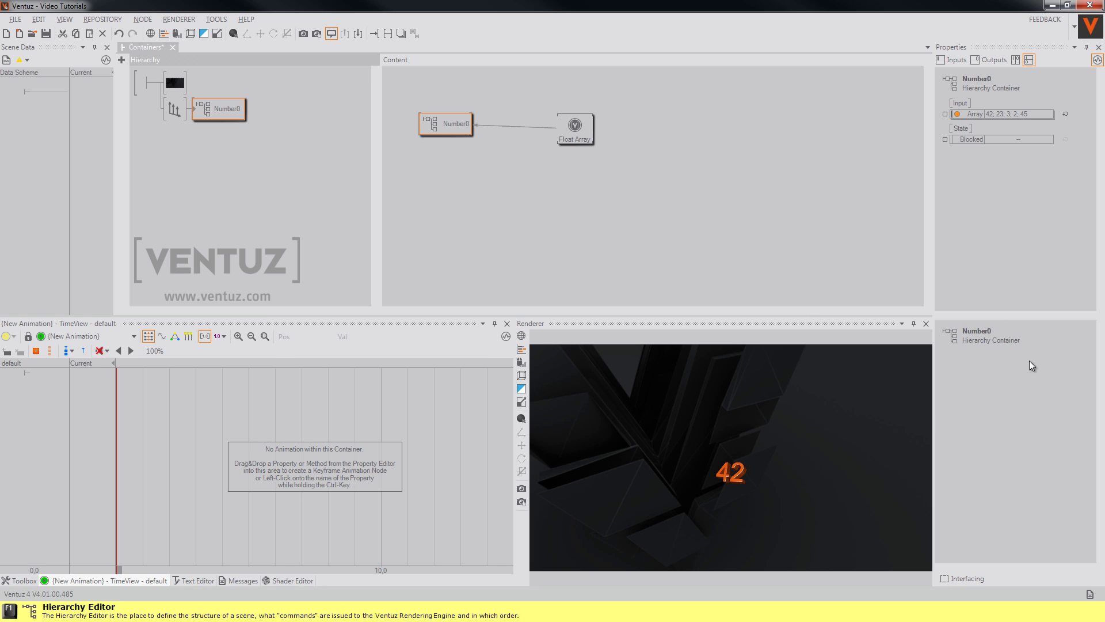
pyautogui.click(965, 576)
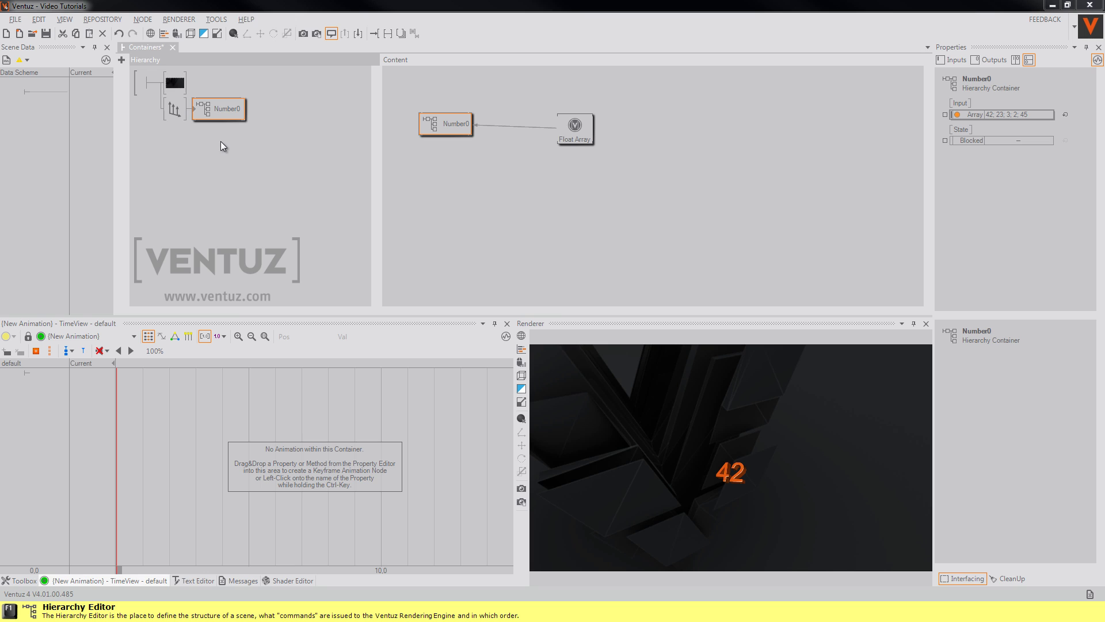
pyautogui.rightClick(202, 120)
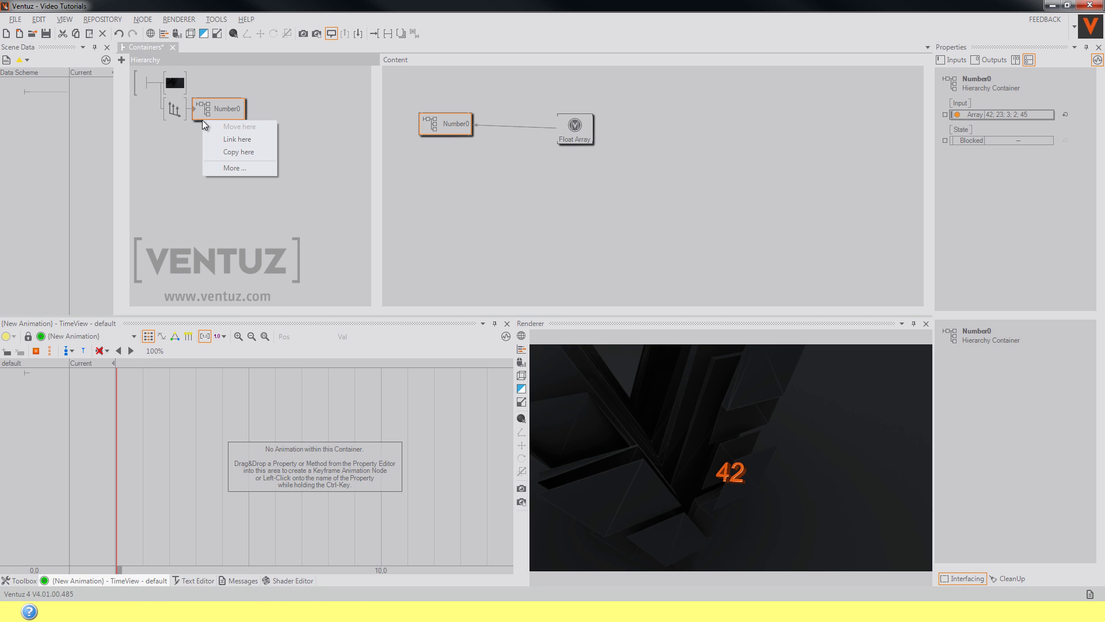
pyautogui.click(245, 165)
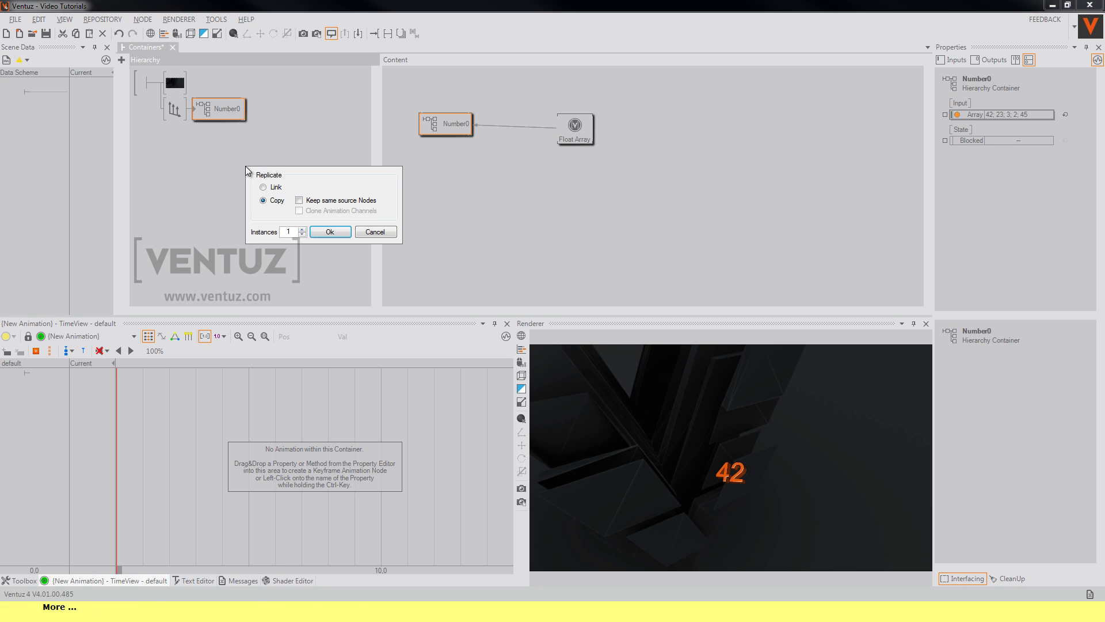
pyautogui.click(299, 201)
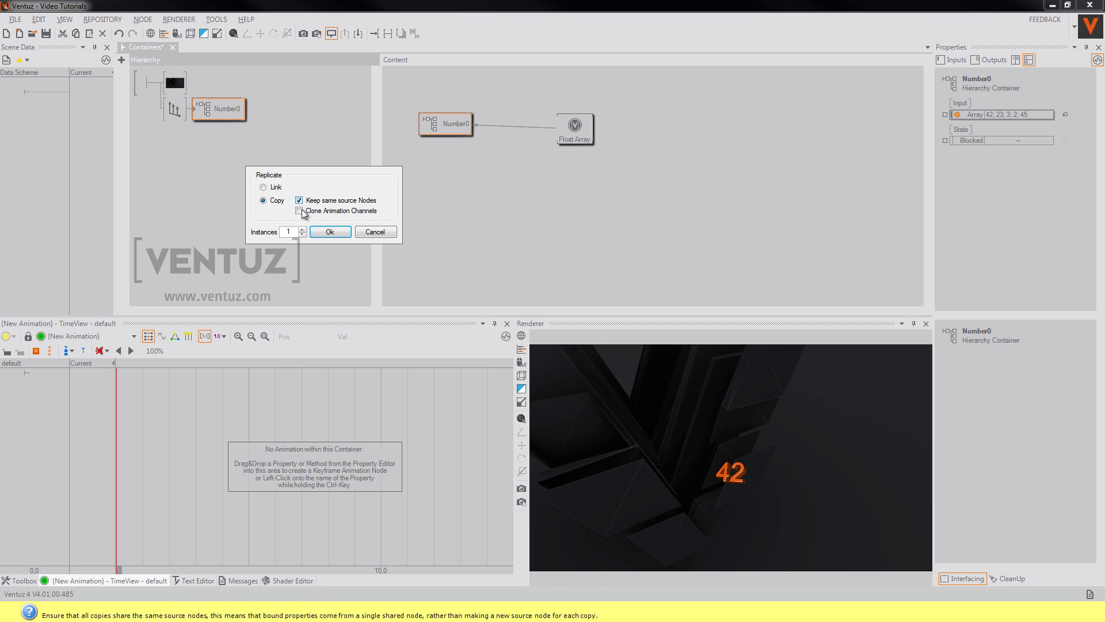
pyautogui.click(301, 229)
pyautogui.click(302, 229)
pyautogui.click(301, 229)
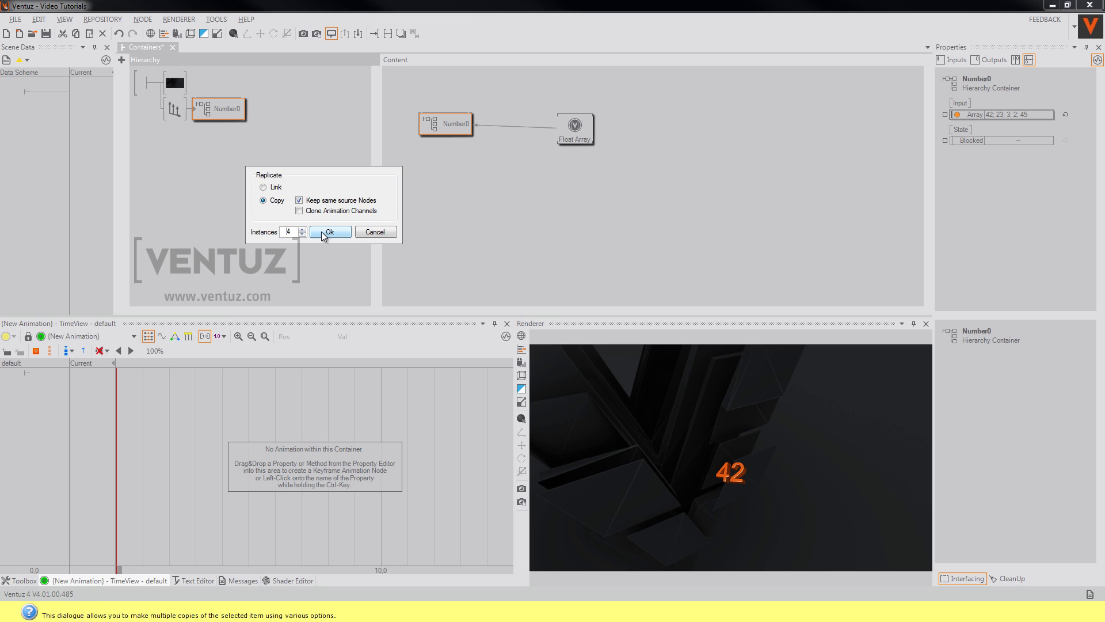
pyautogui.click(322, 232)
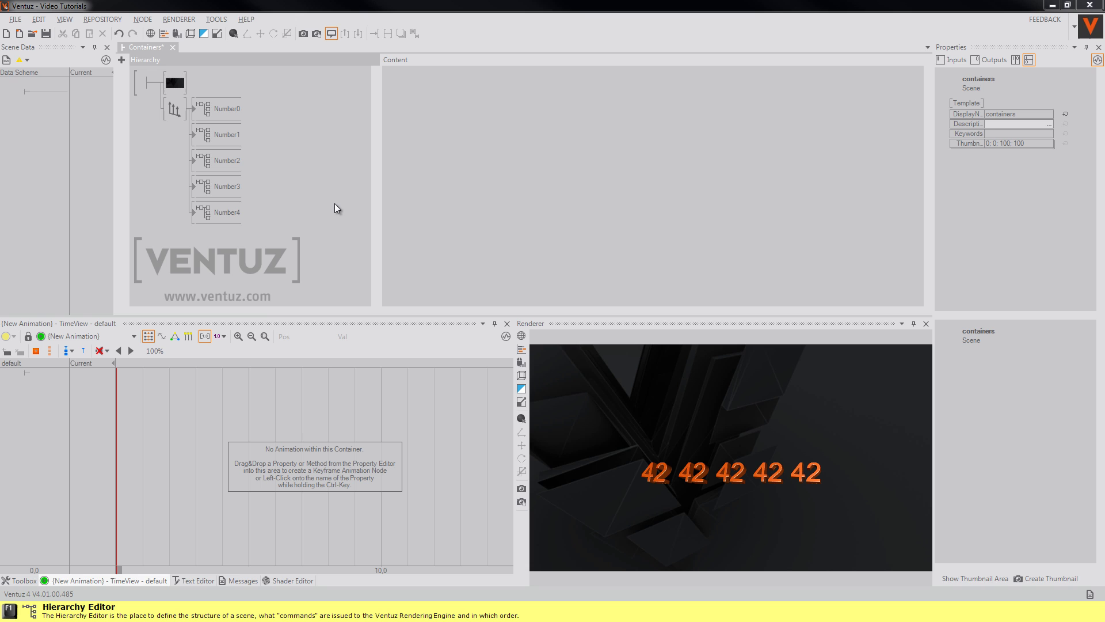
# Add a Container Info node inside the Number0 container
pyautogui.doubleClick(196, 109)
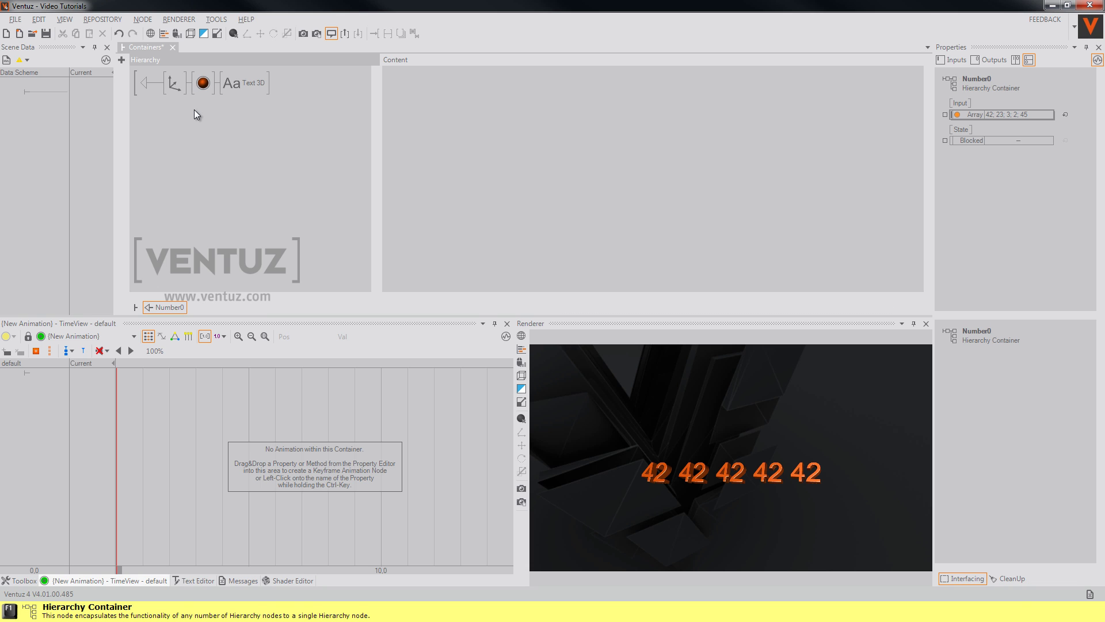
pyautogui.click(554, 238)
pyautogui.write('cont')
pyautogui.click(576, 265)
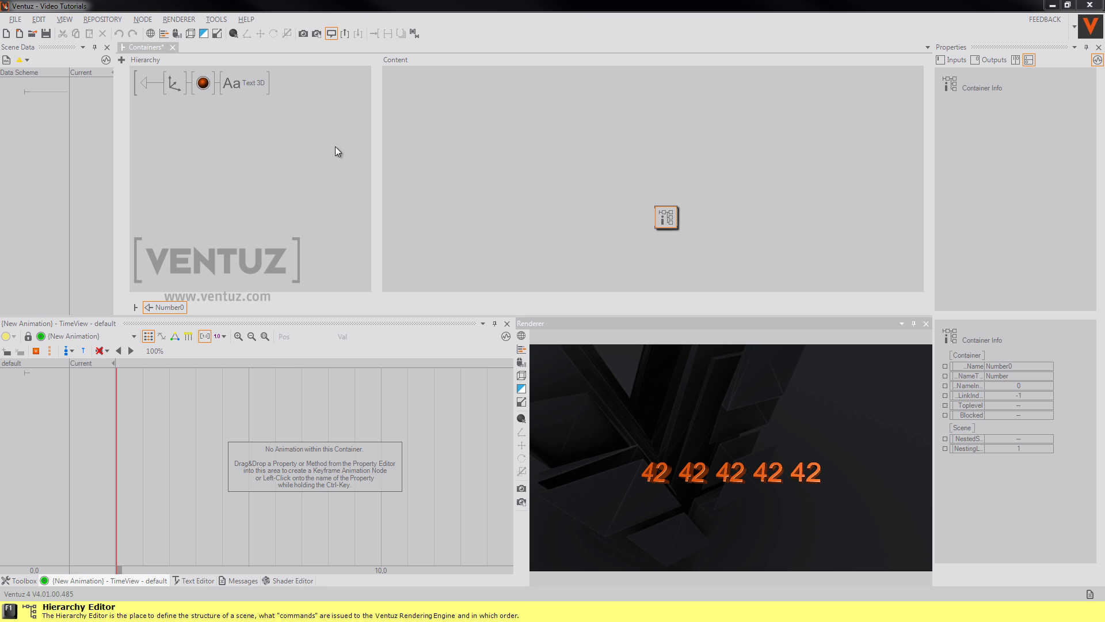
pyautogui.doubleClick(149, 83)
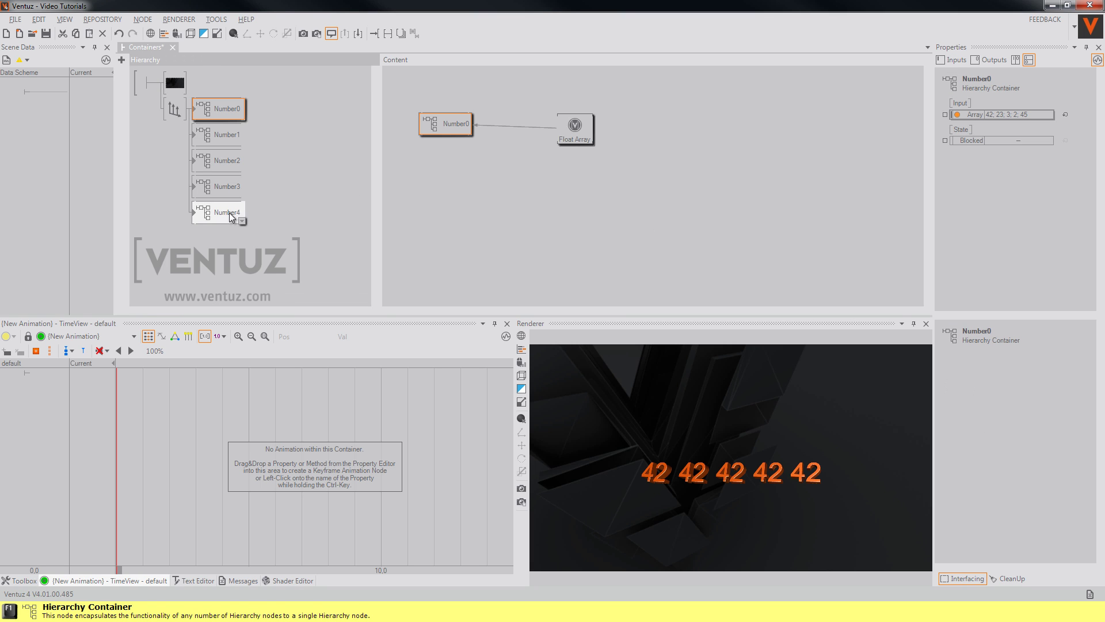
pyautogui.click(579, 134)
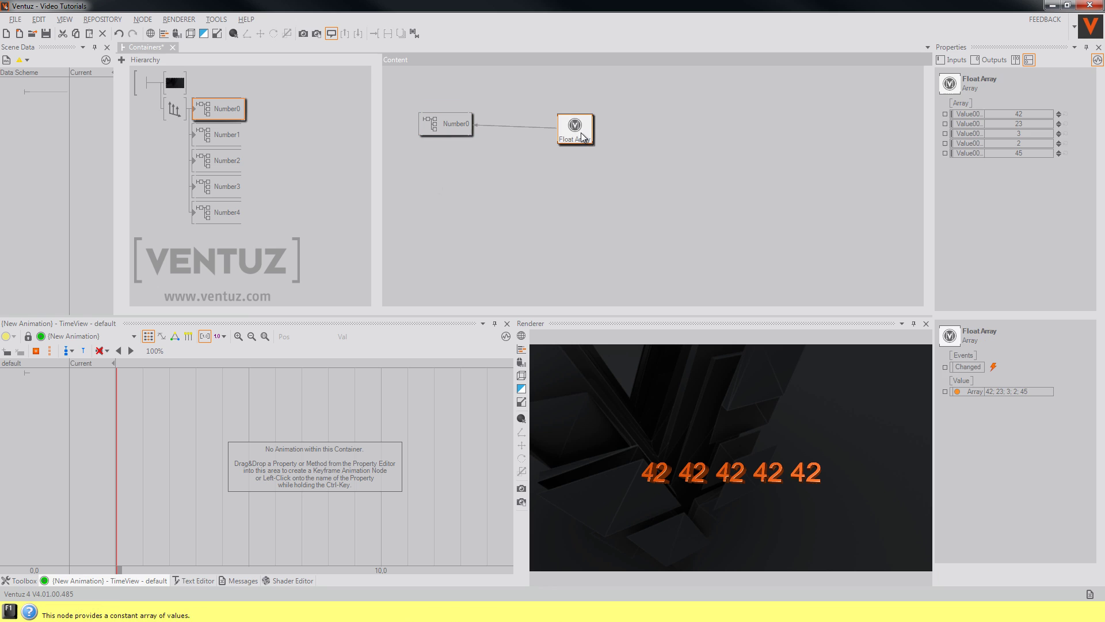
# Bind the Float Indexer's IndexStart to Container Info's ContainerNameIndex, giving 42 23 3 2 45
pyautogui.doubleClick(194, 110)
pyautogui.click(242, 84)
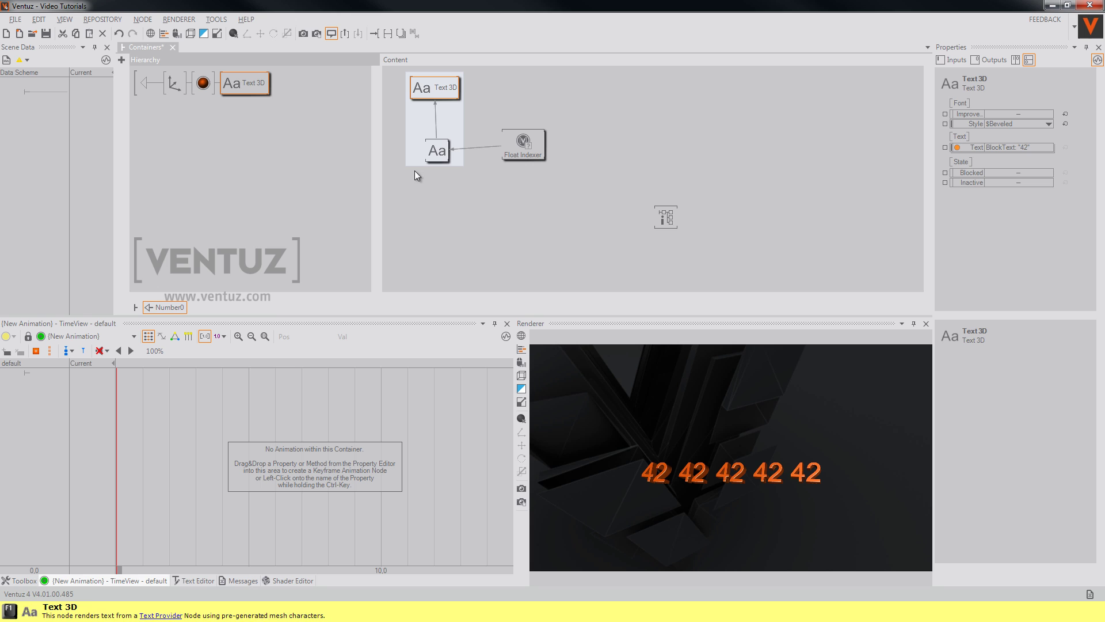
pyautogui.click(529, 154)
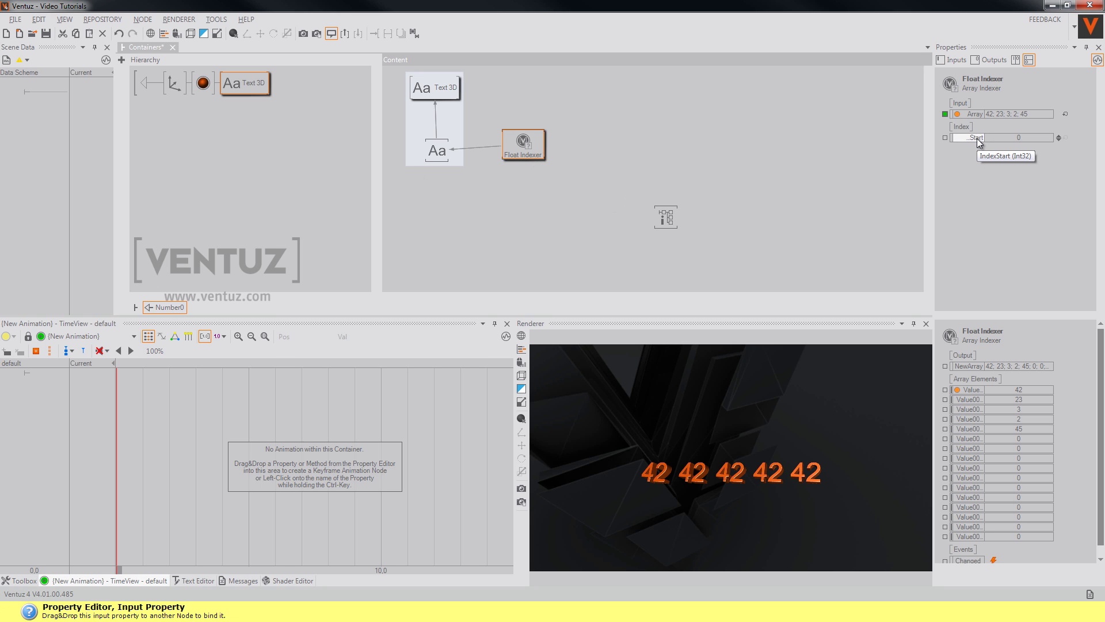
pyautogui.moveTo(979, 138); pyautogui.dragTo(979, 141)
pyautogui.moveTo(730, 200); pyautogui.dragTo(668, 215)
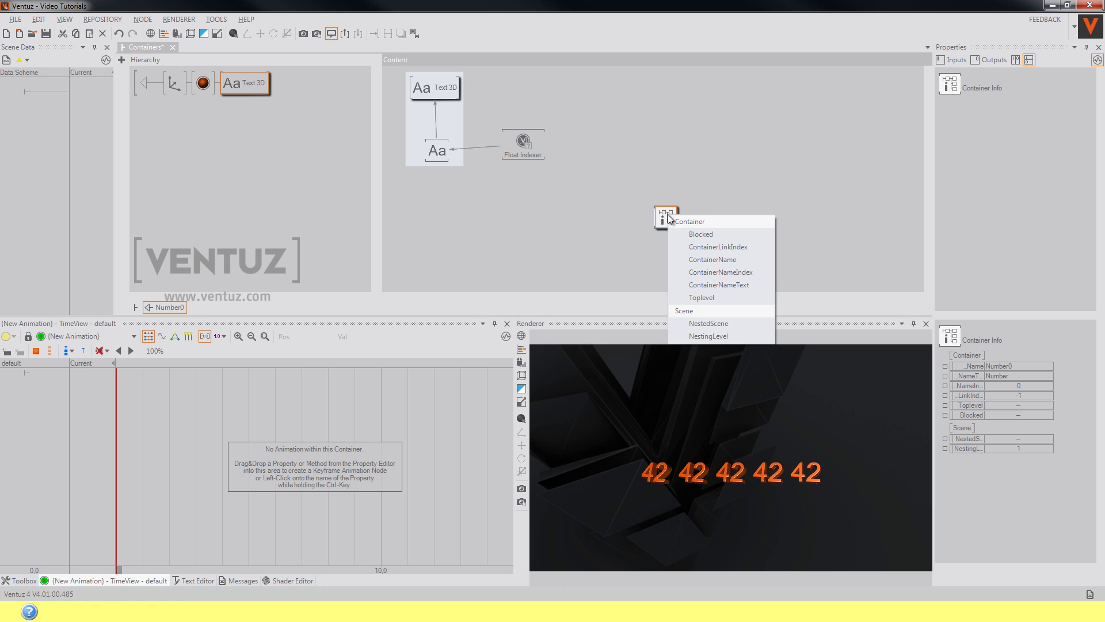
pyautogui.click(721, 272)
pyautogui.moveTo(669, 221); pyautogui.dragTo(673, 151)
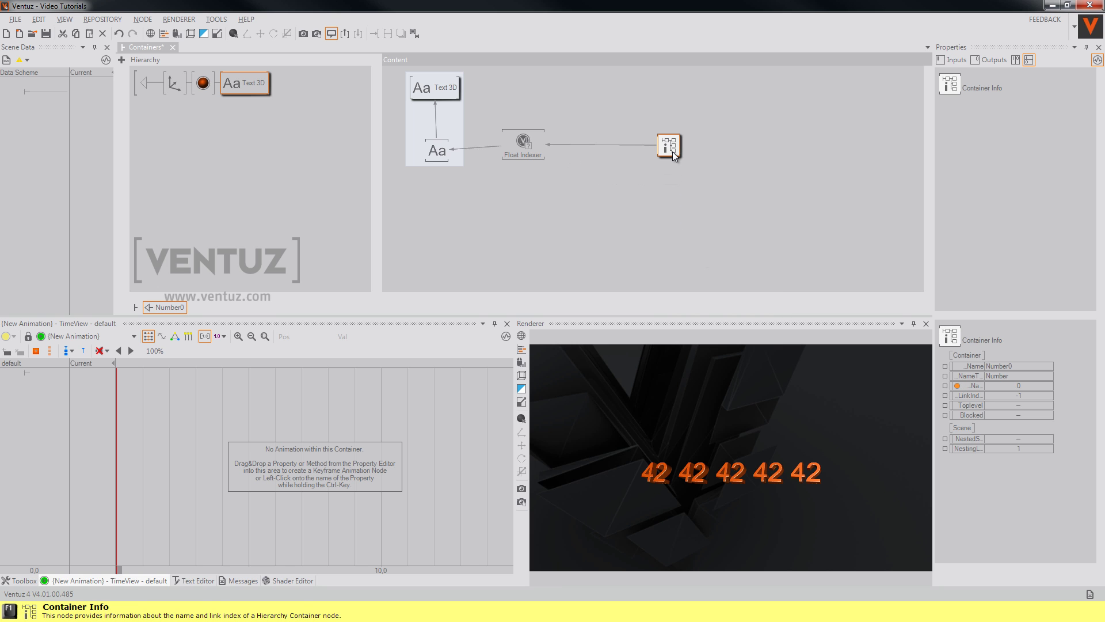
pyautogui.click(633, 173)
pyautogui.click(153, 86)
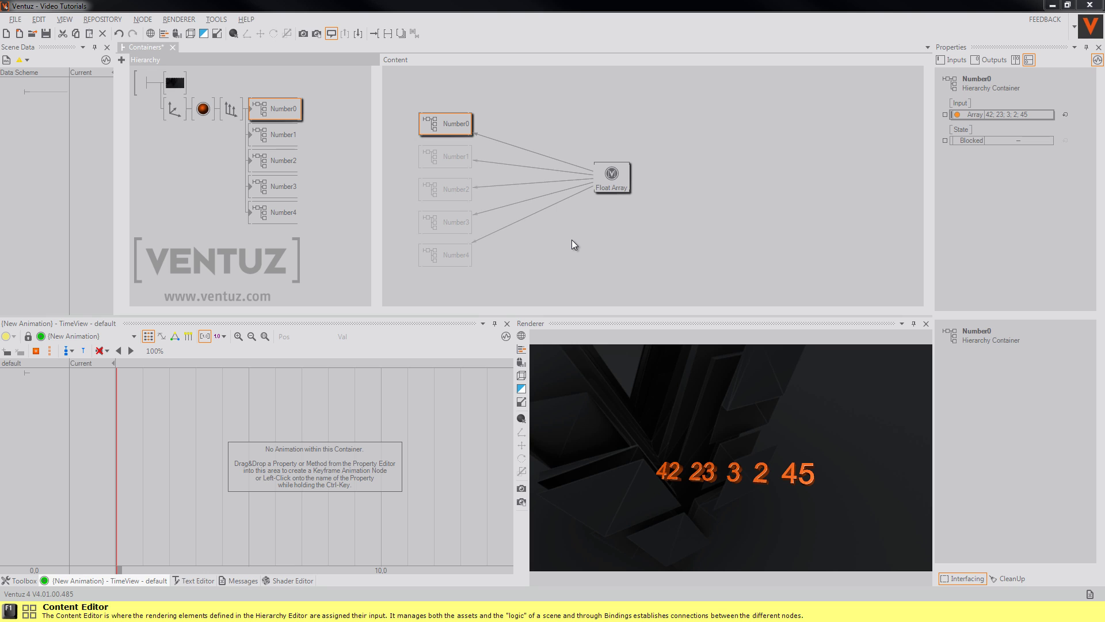
# Show the toolbox and the Project Repository panel
pyautogui.click(368, 208)
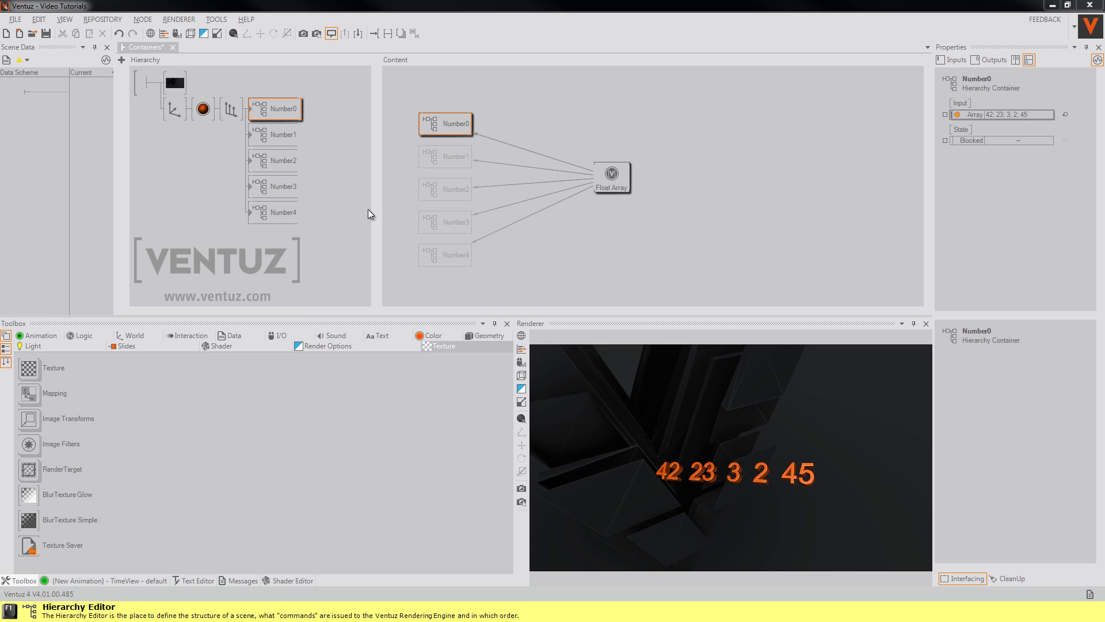
pyautogui.click(108, 20)
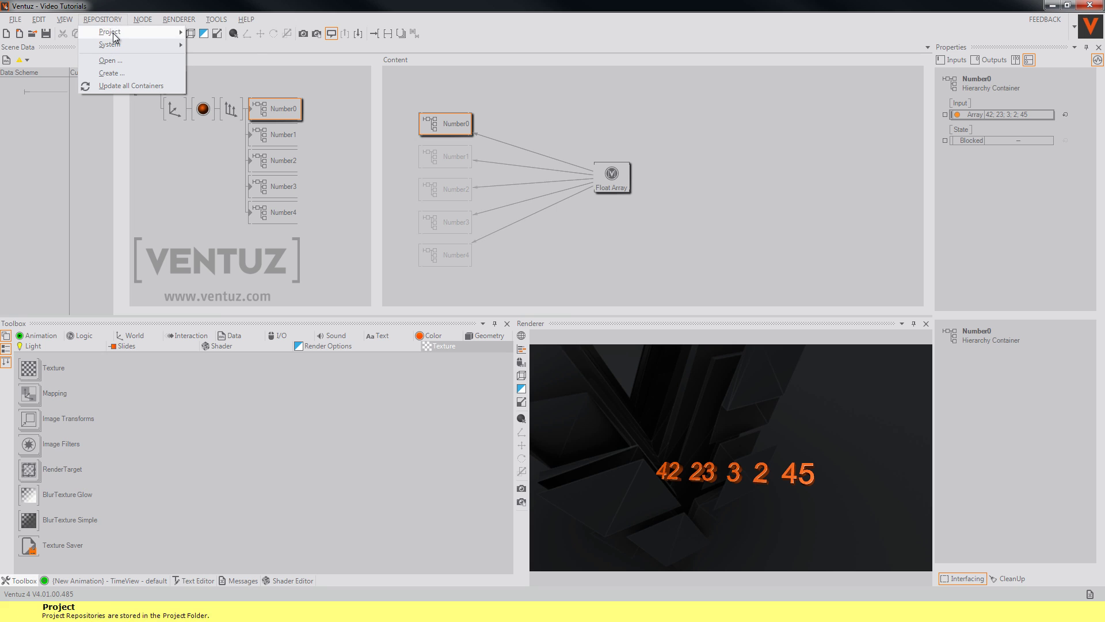
pyautogui.moveTo(138, 36)
pyautogui.click(217, 33)
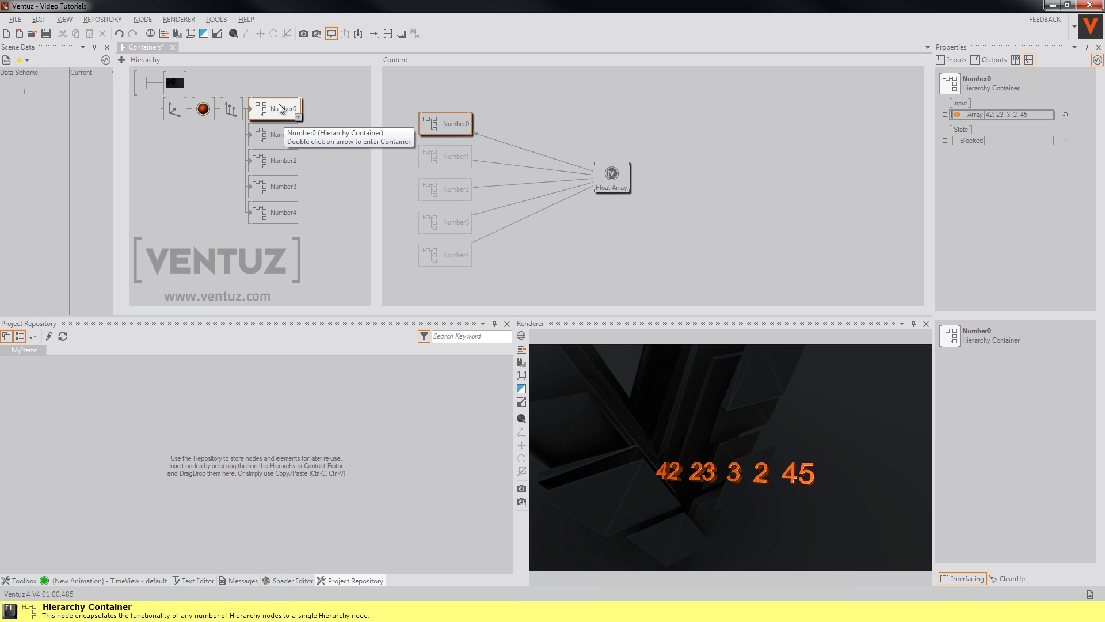
# Store Number0 in the Project Repository, setting the item's name and hint
pyautogui.moveTo(275, 106); pyautogui.dragTo(129, 388)
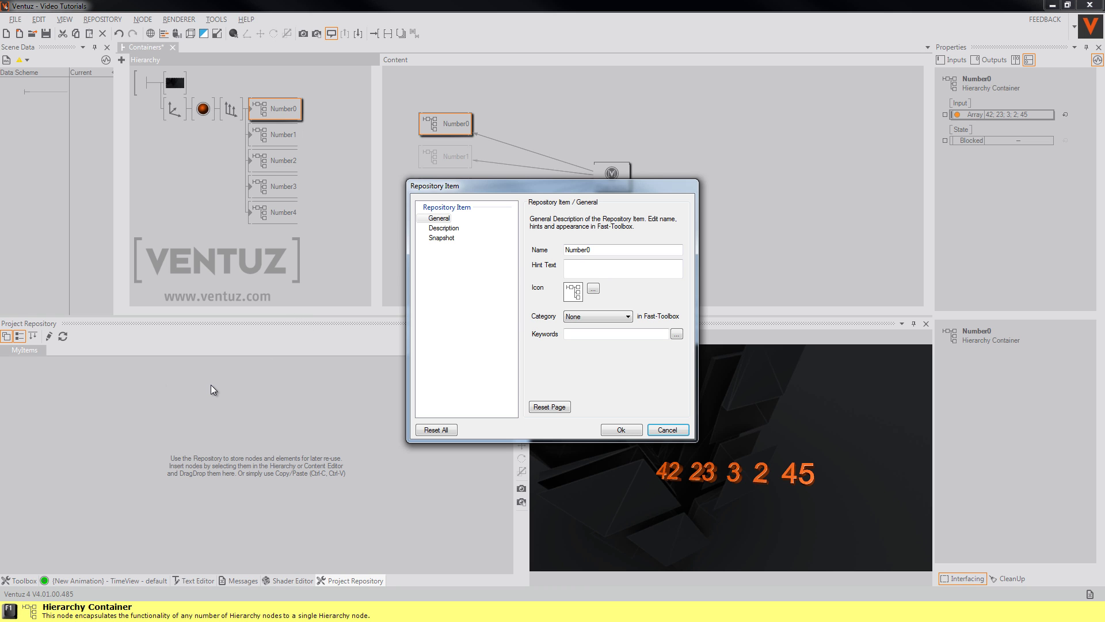
pyautogui.click(609, 252)
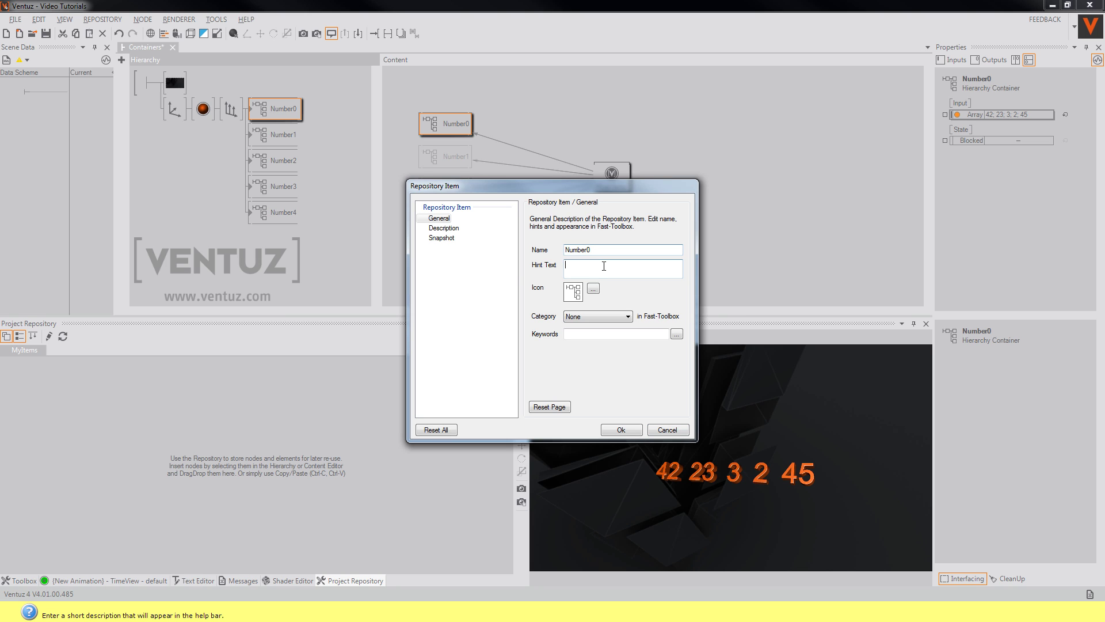
pyautogui.click(604, 266)
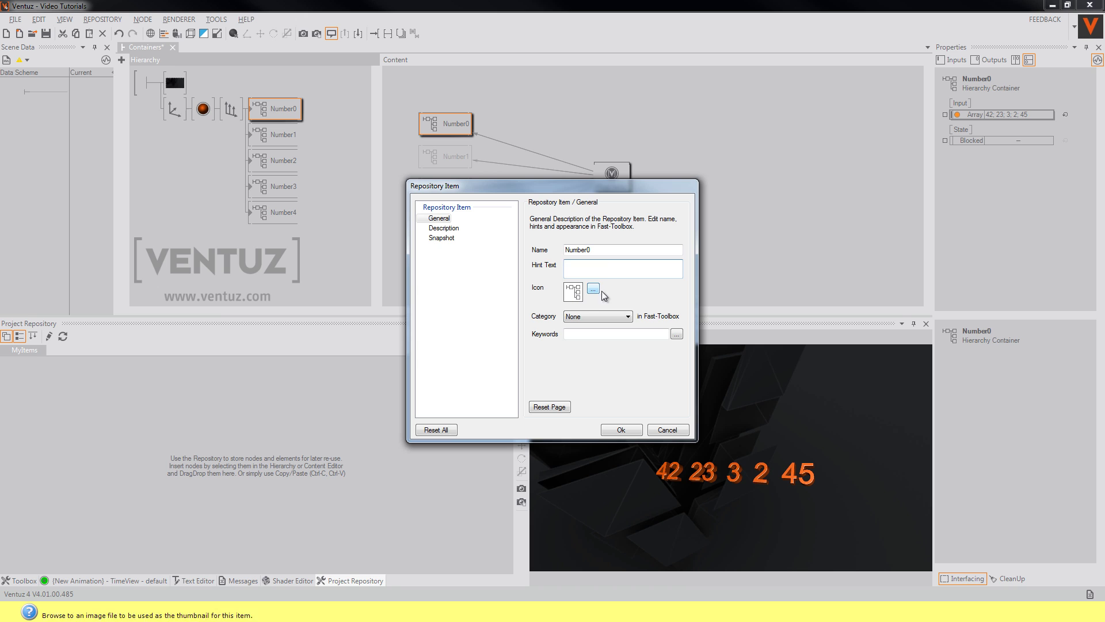
pyautogui.press('Return')
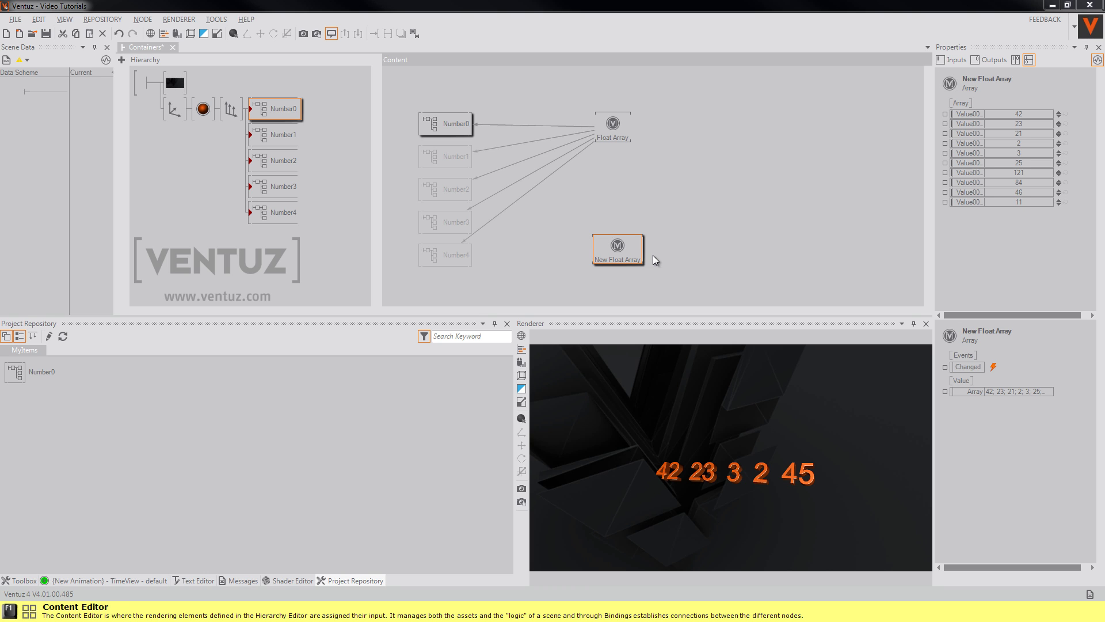
# Delete the copied containers Number1 through Number4, keeping only Number0
pyautogui.click(604, 128)
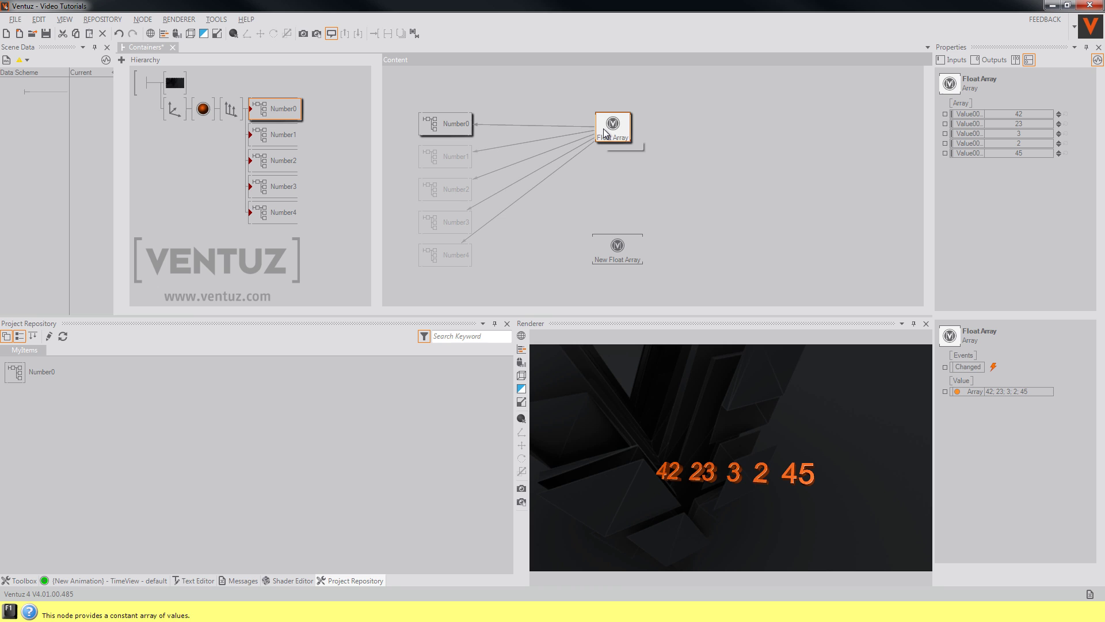
pyautogui.click(616, 253)
pyautogui.click(275, 135)
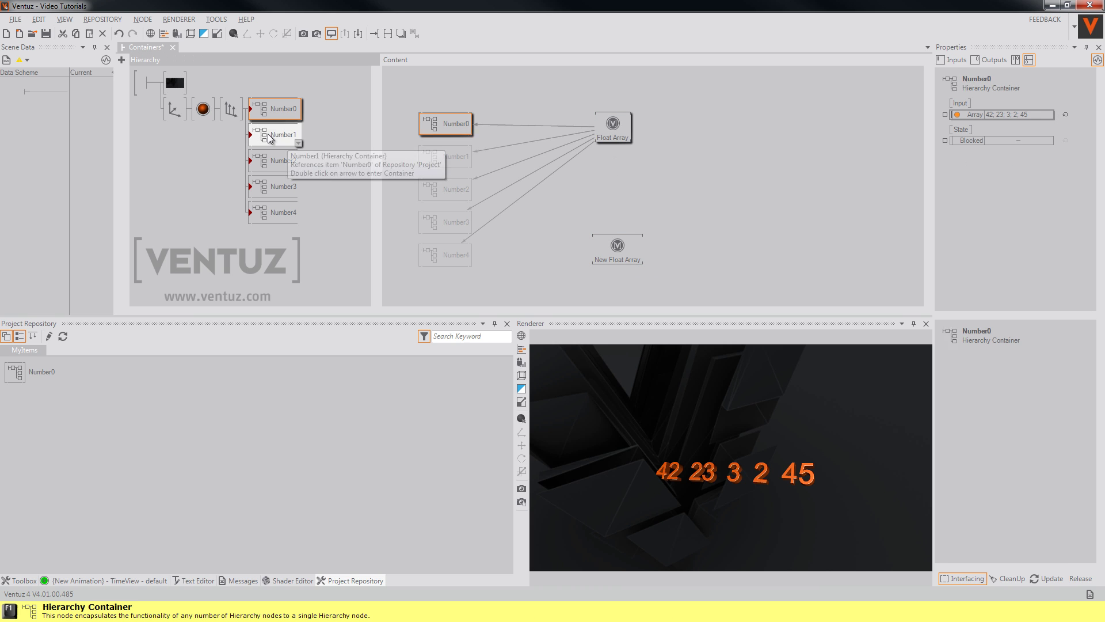
pyautogui.keyDown('ctrl'); pyautogui.click(273, 208); pyautogui.keyUp('ctrl')
pyautogui.keyDown('ctrl'); pyautogui.click(272, 185); pyautogui.keyUp('ctrl')
pyautogui.keyDown('ctrl'); pyautogui.click(271, 164); pyautogui.keyUp('ctrl')
pyautogui.press('Delete')
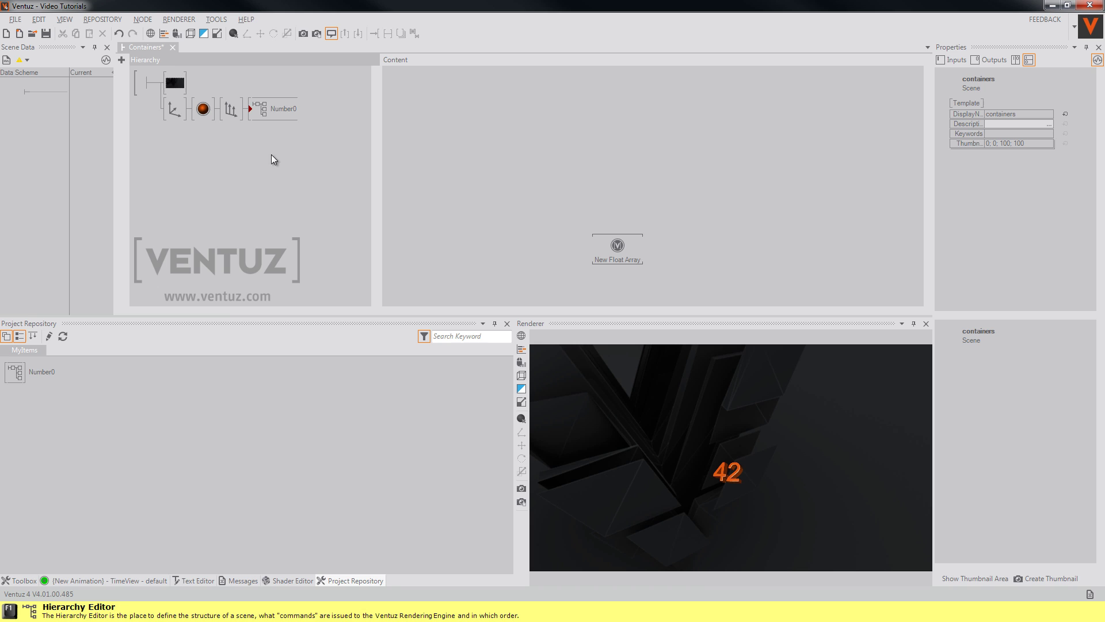
# Rebind Number0's Array input from the Float Array to the New Float Array
pyautogui.click(274, 112)
pyautogui.click(561, 128)
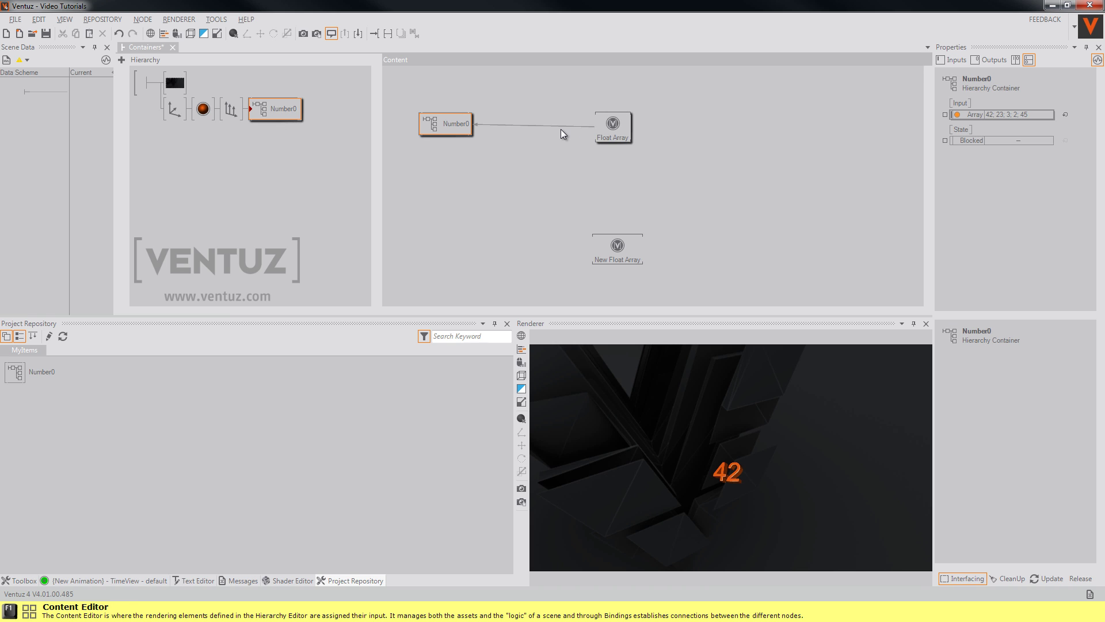
pyautogui.click(567, 153)
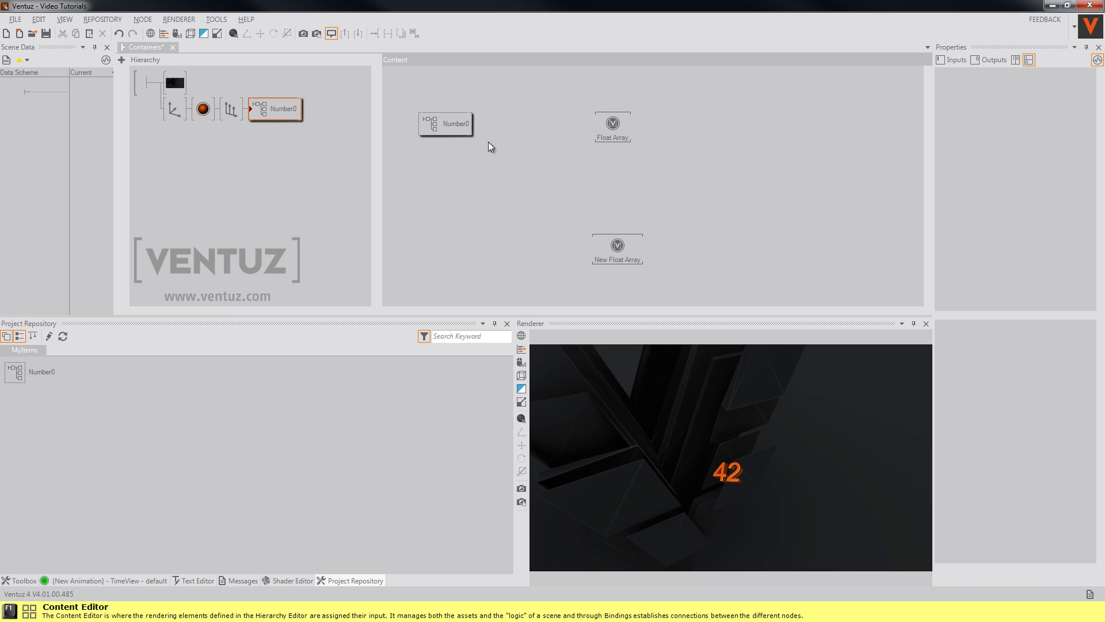
pyautogui.click(452, 133)
pyautogui.moveTo(453, 132); pyautogui.dragTo(451, 188)
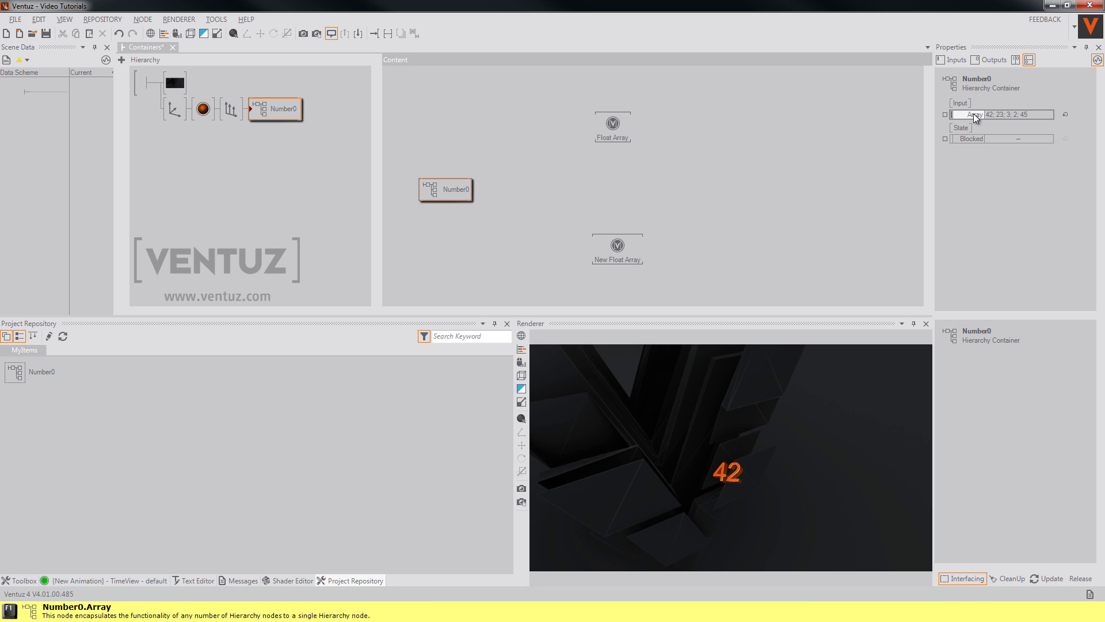
pyautogui.moveTo(973, 114); pyautogui.dragTo(623, 261)
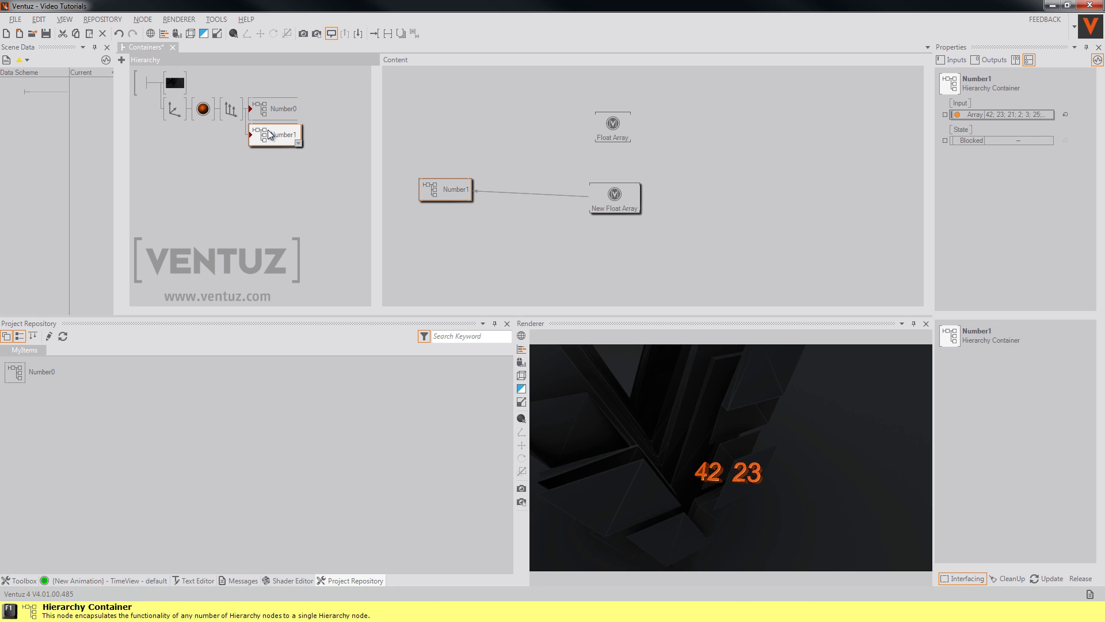
pyautogui.press('Delete')
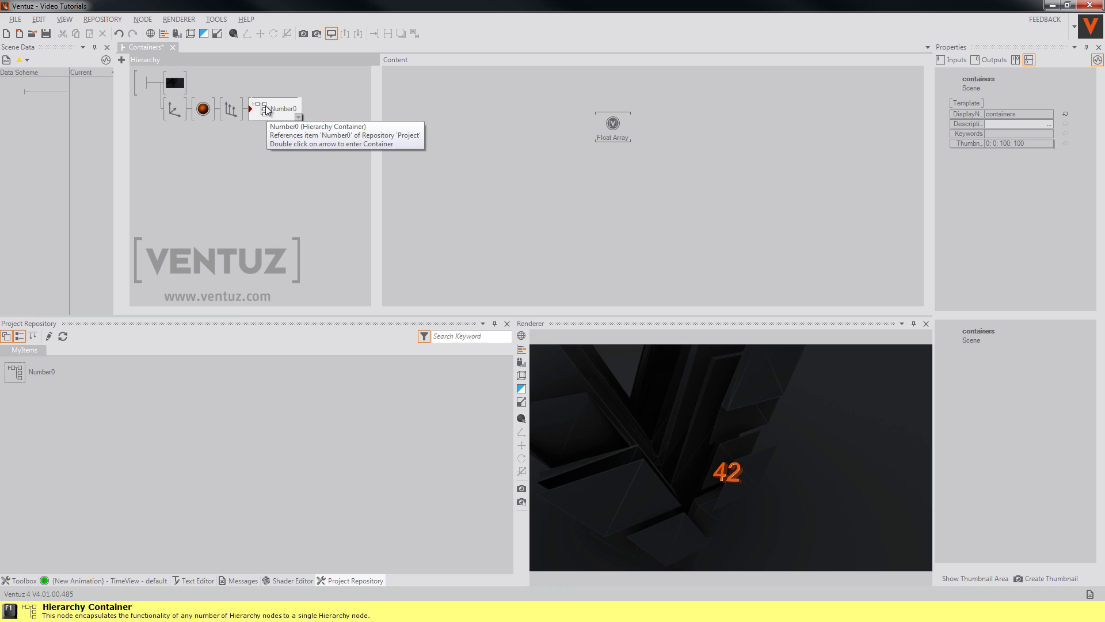
pyautogui.moveTo(267, 109); pyautogui.dragTo(269, 125, button='right')
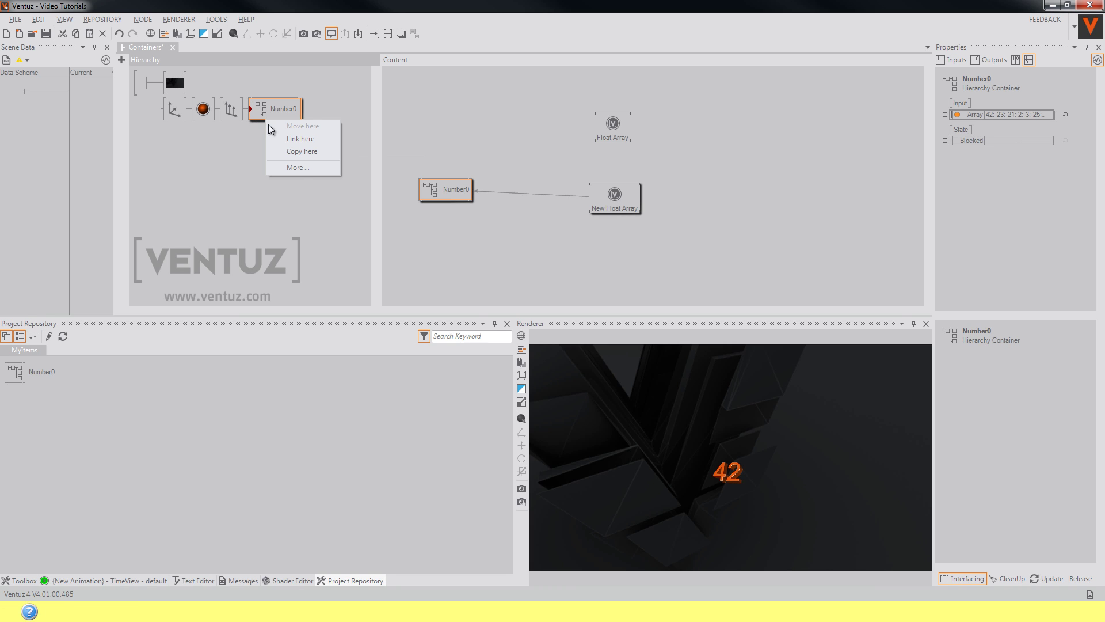
# Replicate Number0 with 9 shared-source instances, producing Number0 to Number9
pyautogui.click(295, 167)
pyautogui.click(348, 202)
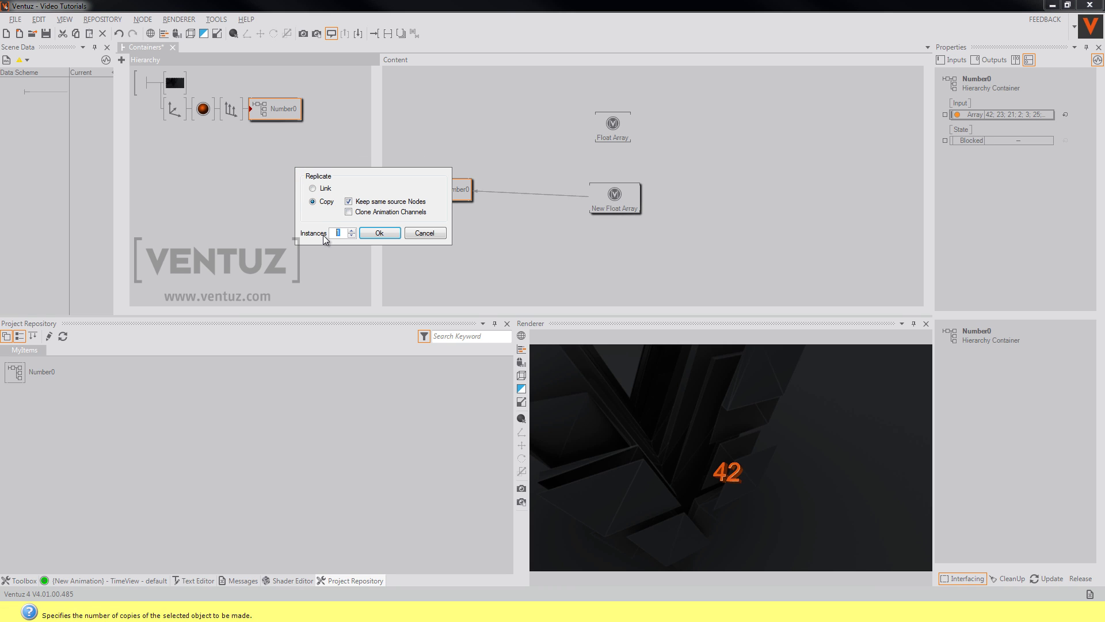
pyautogui.press('Tab')
pyautogui.press('Tab')
pyautogui.write('9')
pyautogui.click(387, 236)
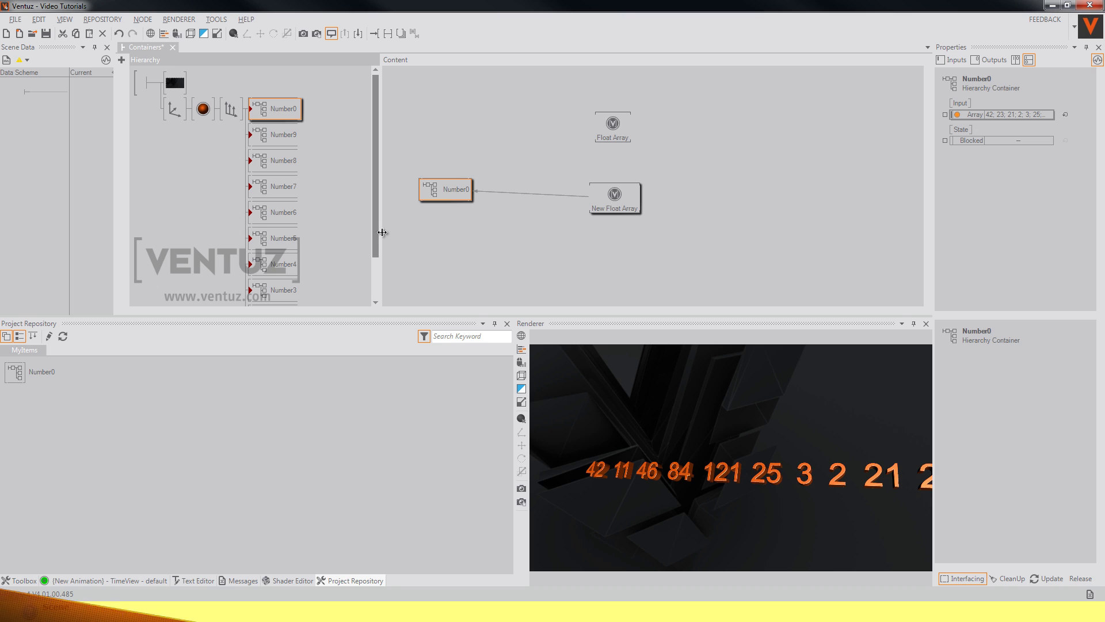